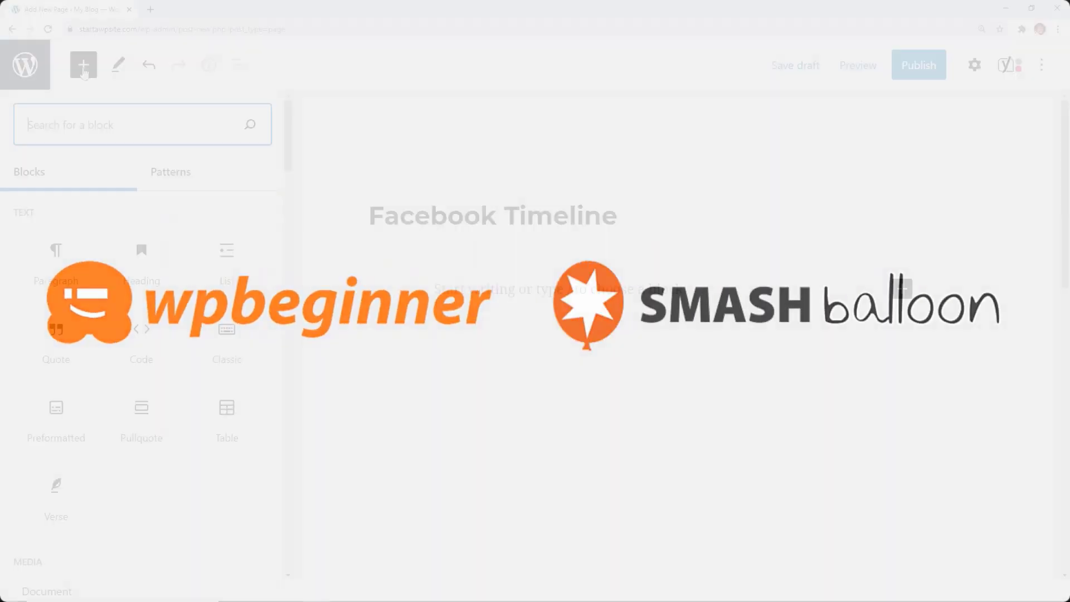
- Search 'custom' in the block inserter and add the Custom Facebook Feed block below the title
text(custom)
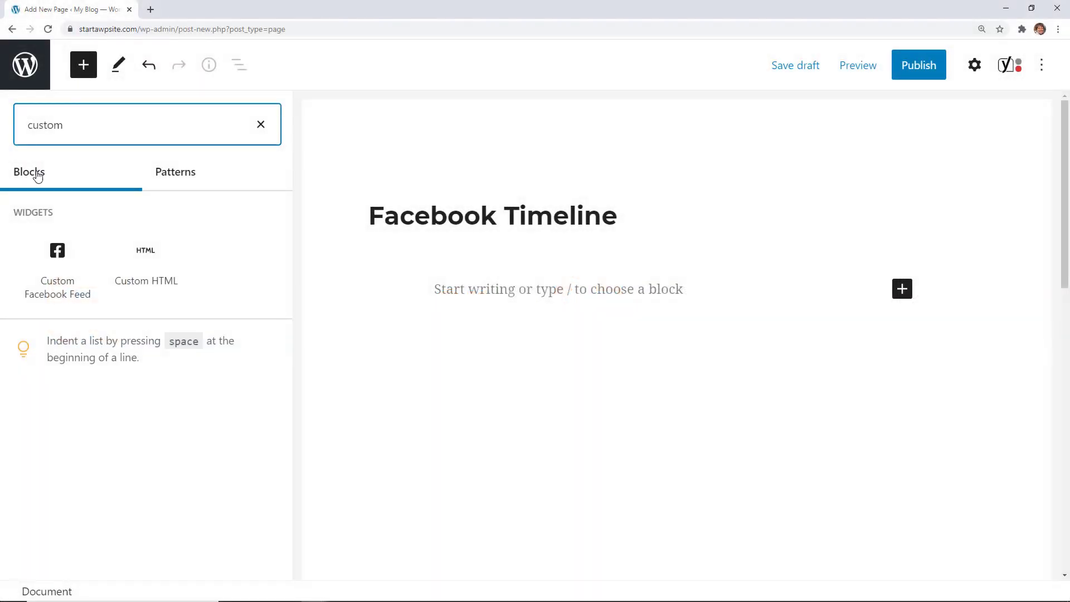
mouse_move(28, 270)
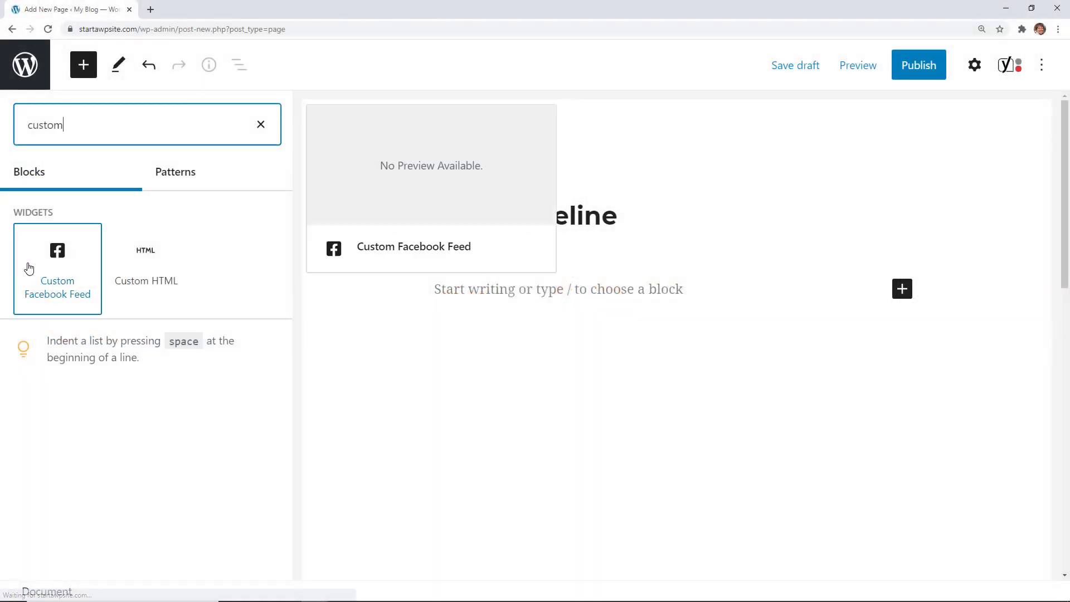
click(54, 284)
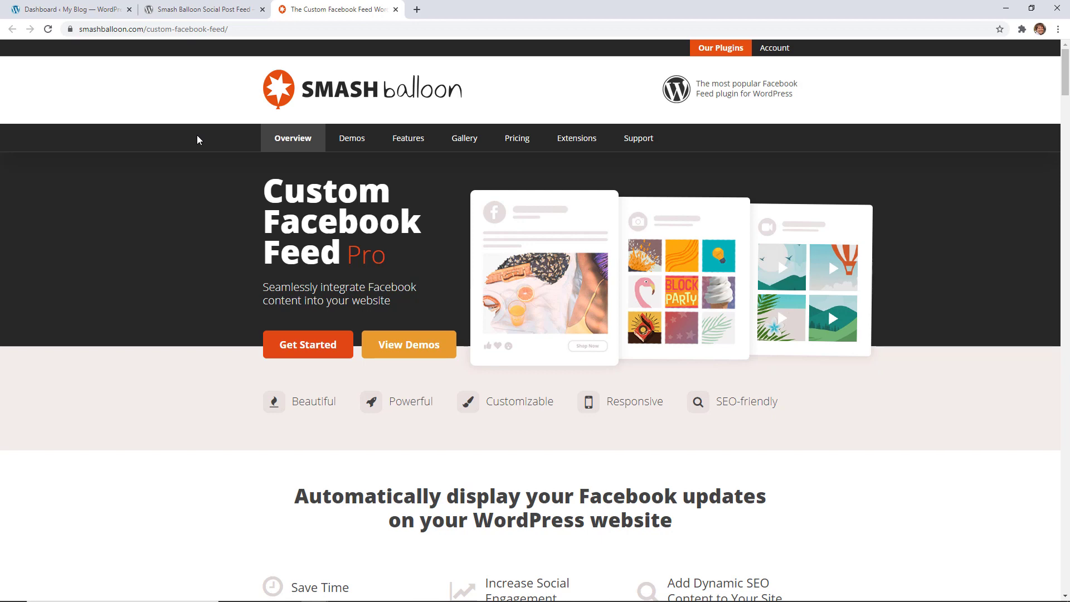
- Check the free Smash Balloon plugin's wordpress.org listing, then return to the Custom Facebook Feed Pro page
click(184, 16)
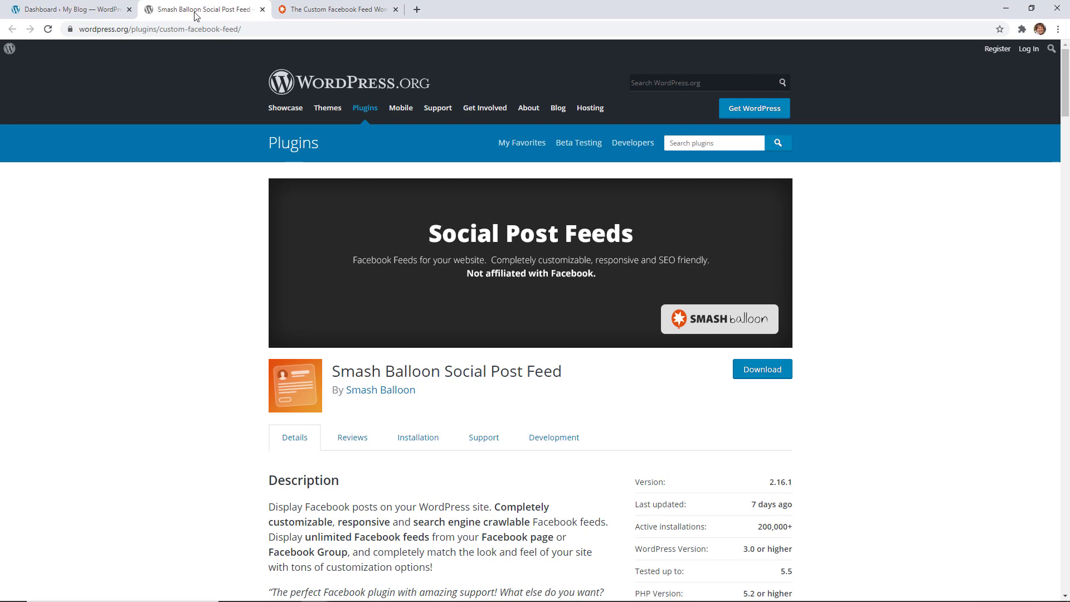
click(308, 15)
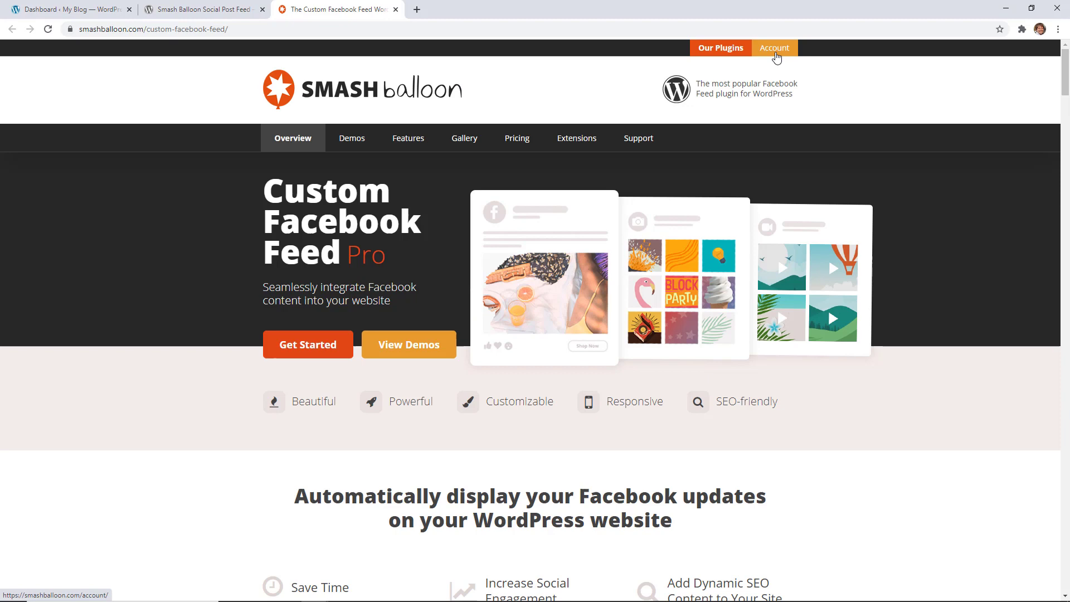
- Log in to the Smash Balloon account, then return to the WordPress dashboard
click(774, 49)
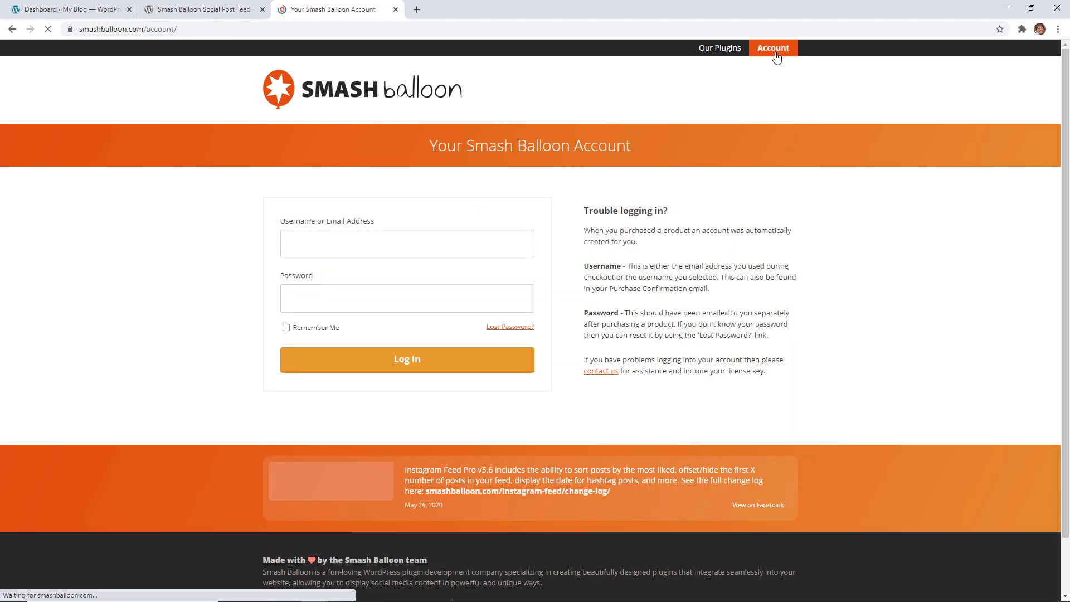
click(409, 367)
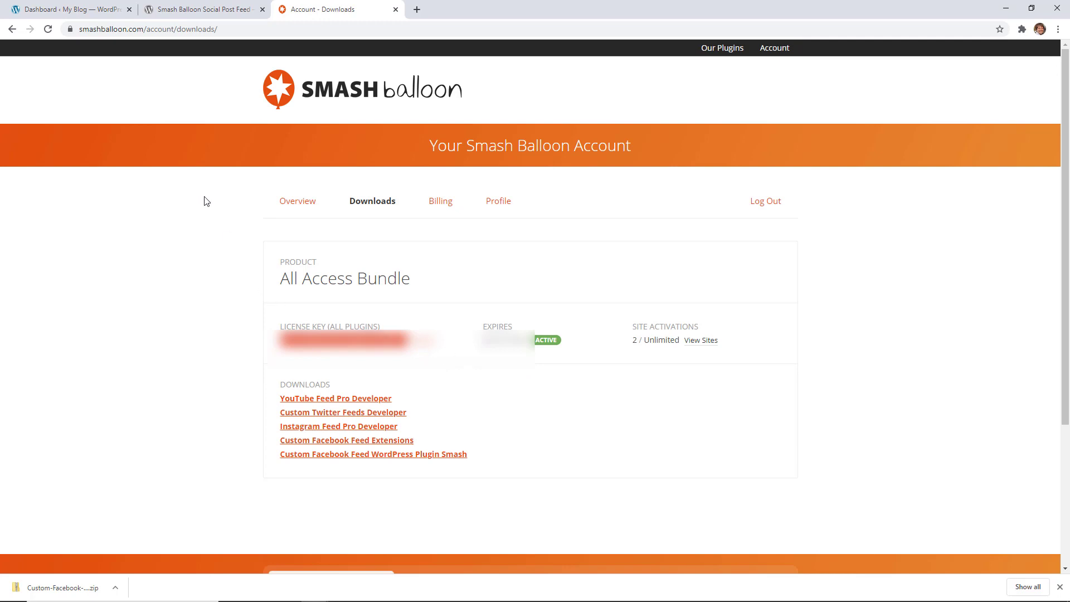
click(86, 15)
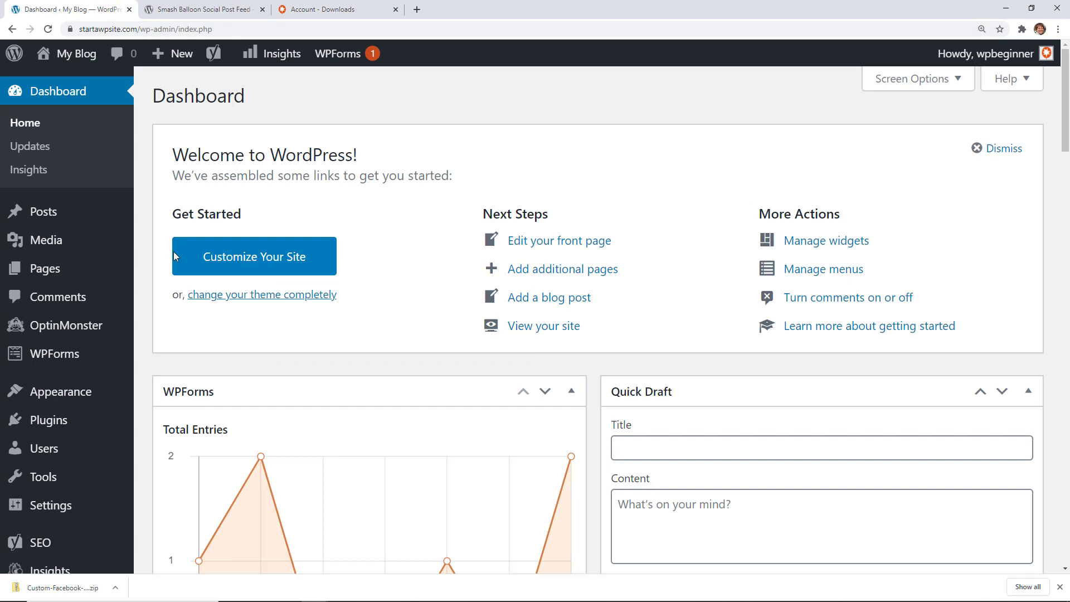
- Upload Custom-Facebook-Feed-WP-Plugin-3.14.2-Smash.zip through Plugins > Add New > Upload Plugin and install it
mouse_move(96, 422)
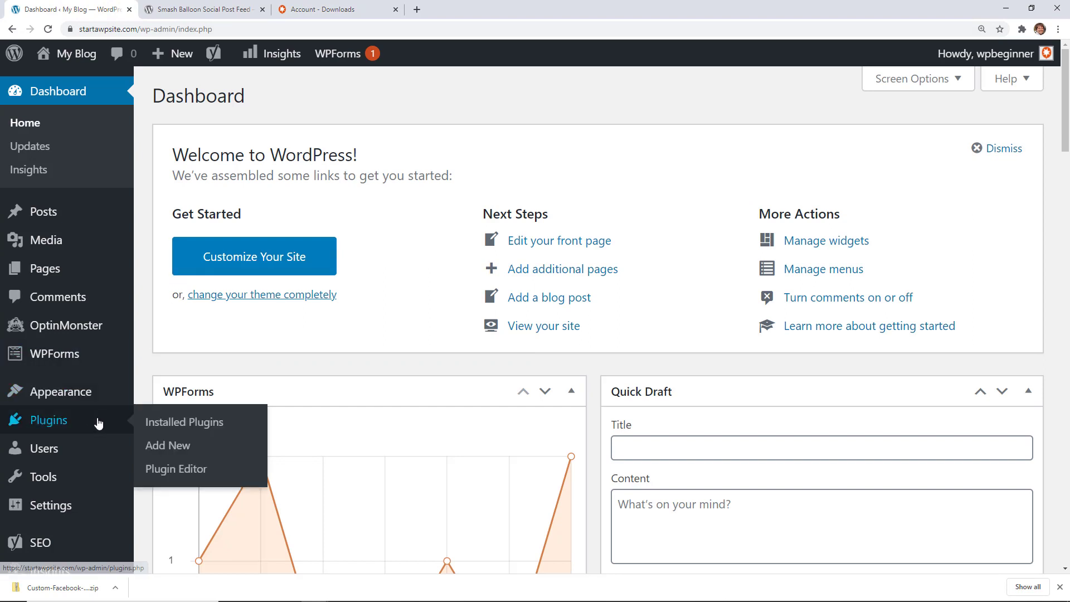
click(168, 446)
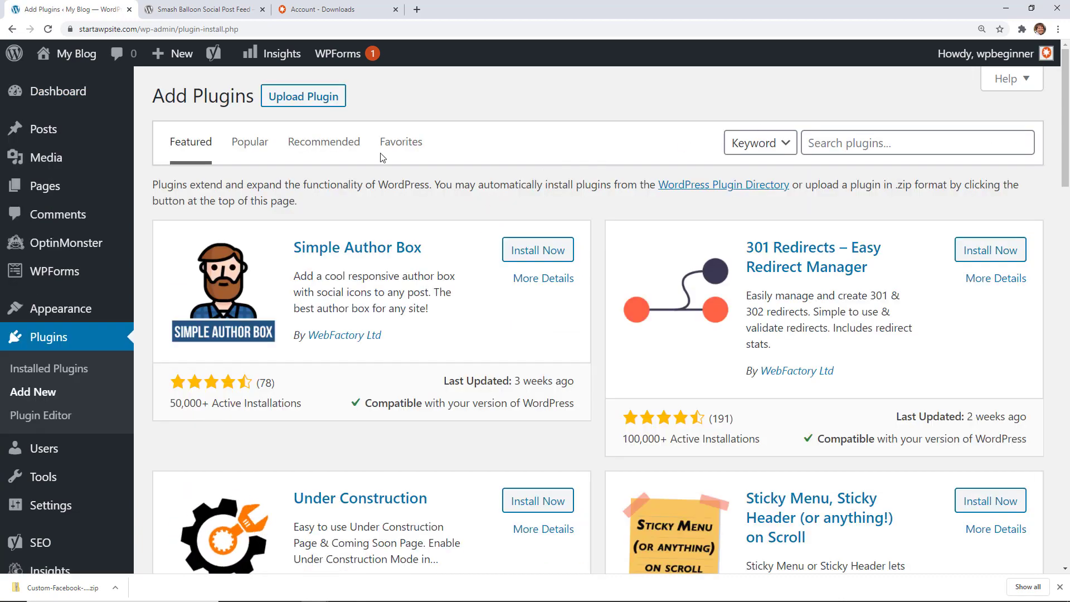
click(300, 99)
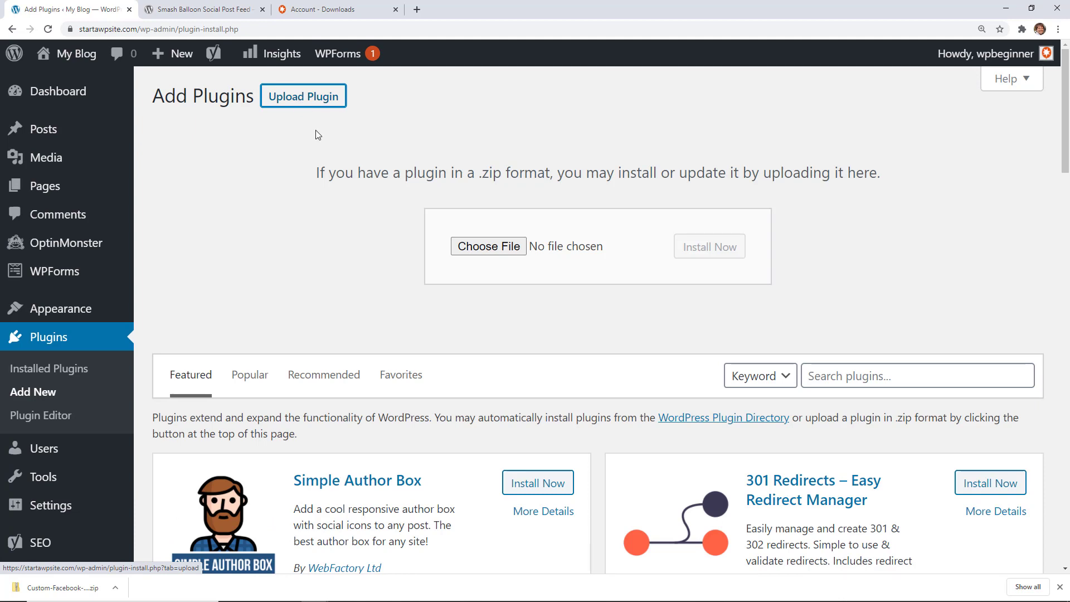
drag(78, 590, 485, 252)
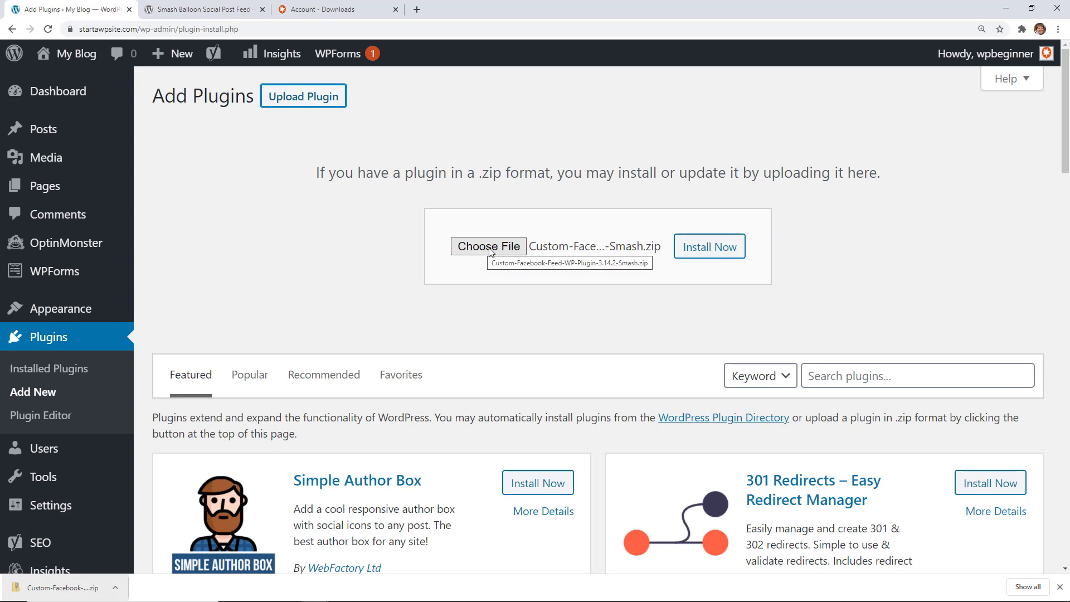
click(718, 248)
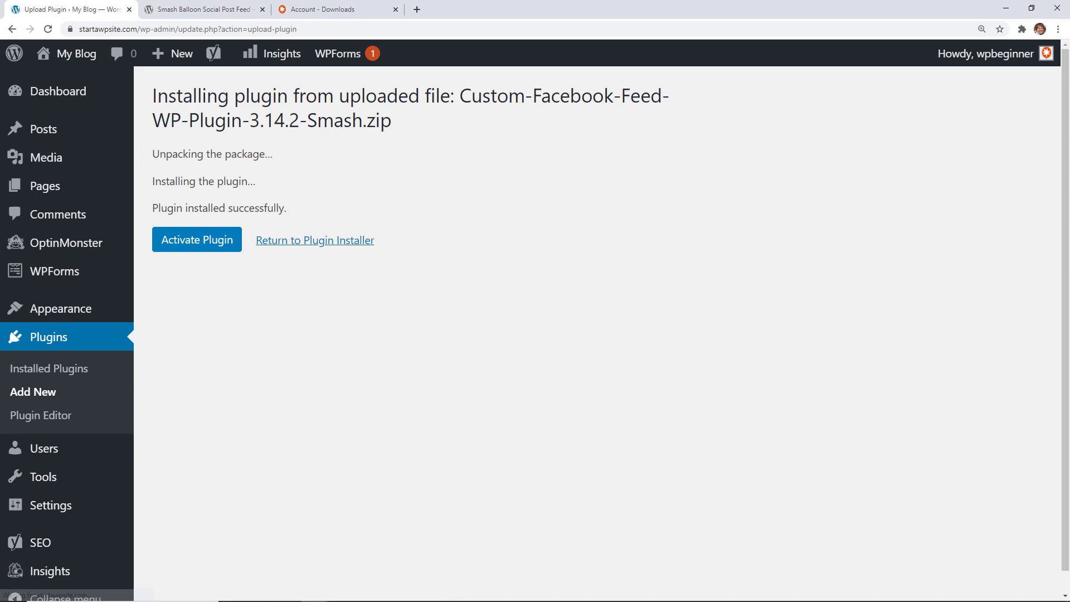
- Activate the Custom Facebook Feed Pro plugin, then paste and activate its license key
click(206, 244)
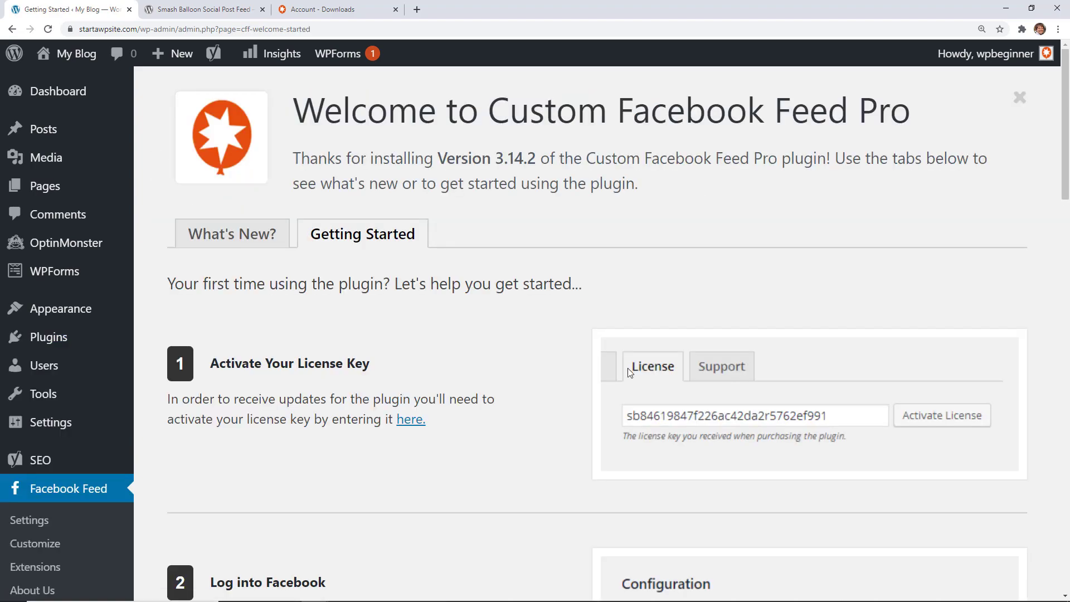
scroll(519, 361, down, 3)
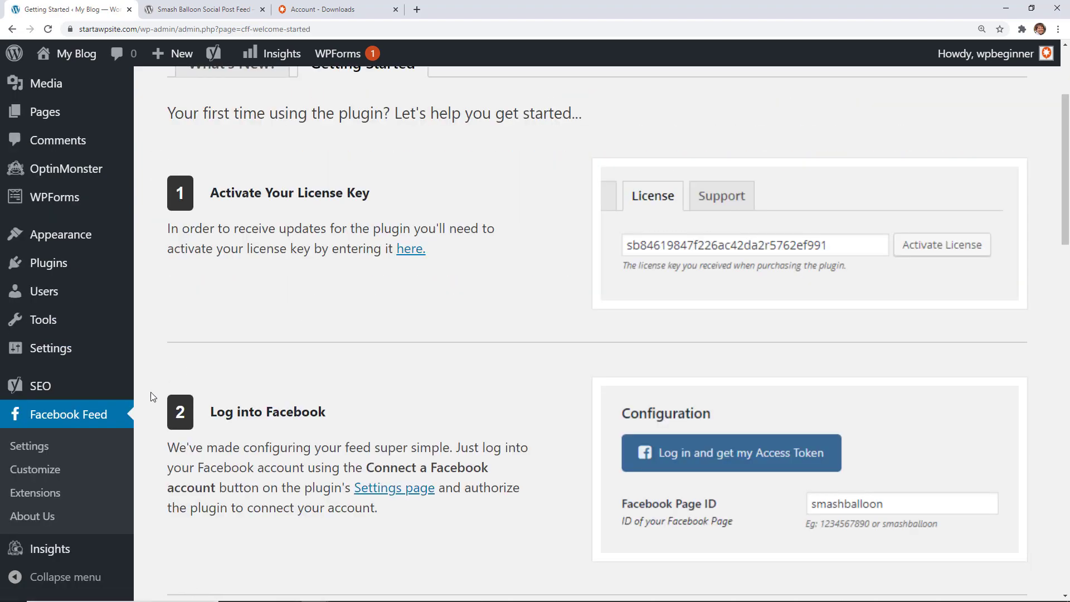
click(25, 447)
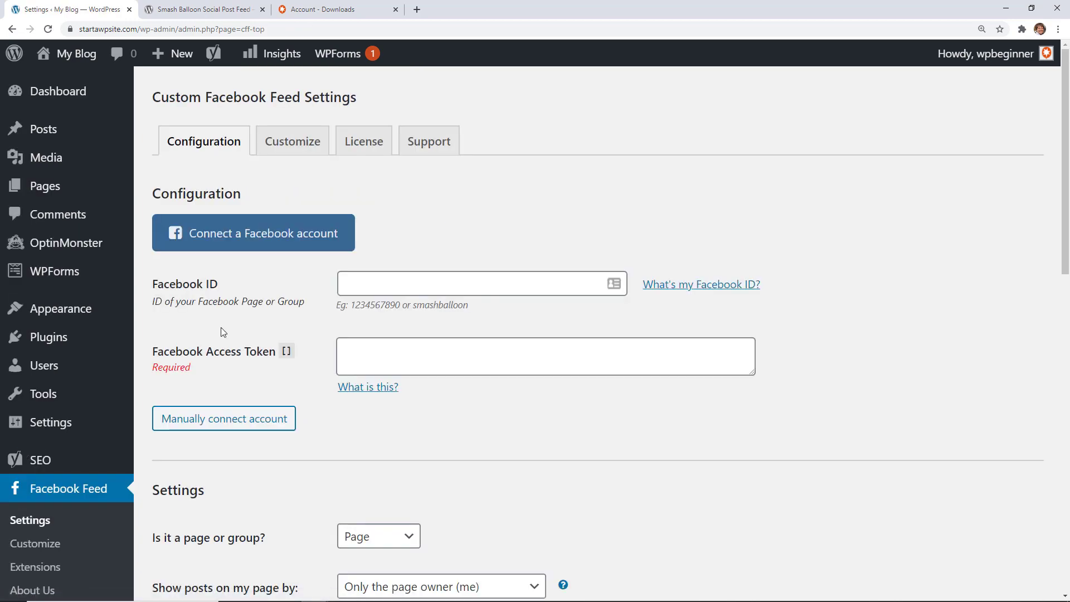
click(350, 144)
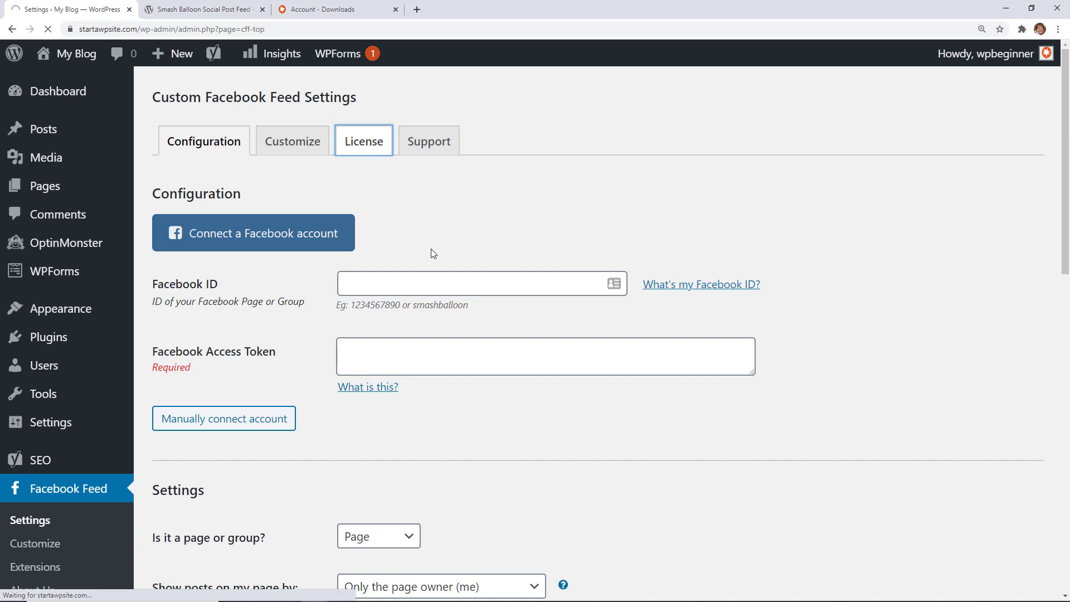
click(402, 205)
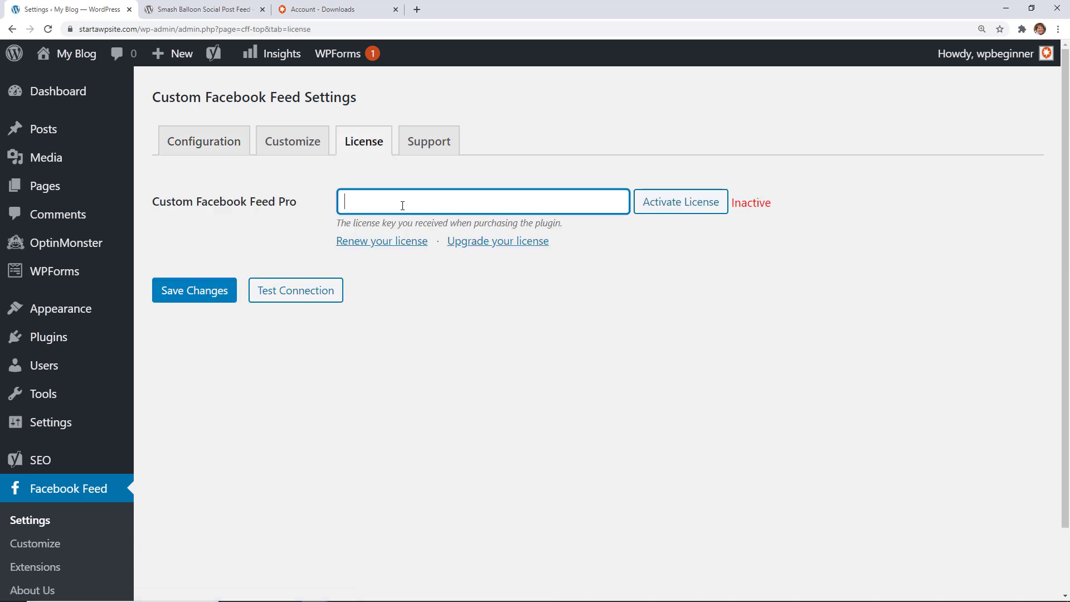
right_click(402, 205)
click(424, 288)
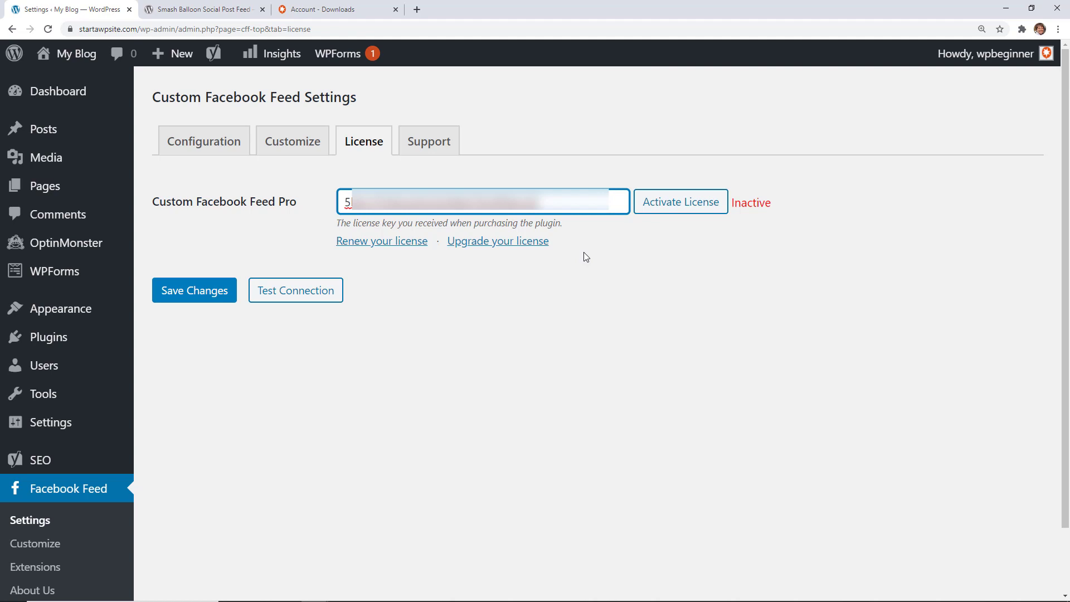
click(661, 204)
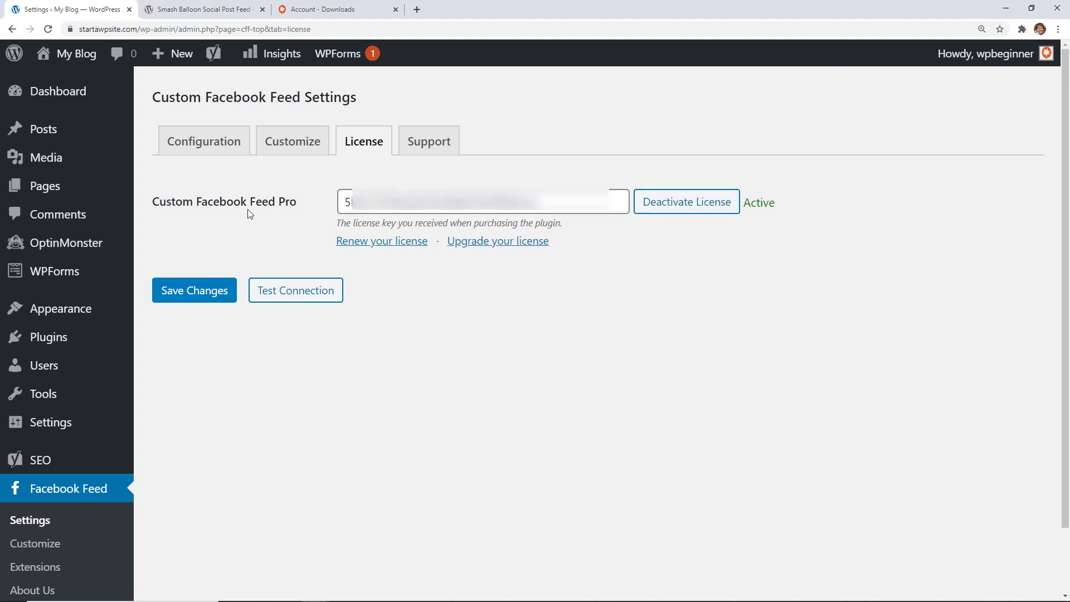
- Connect the Global Solutions Inc Facebook page to the feed from the Configuration tab
click(222, 144)
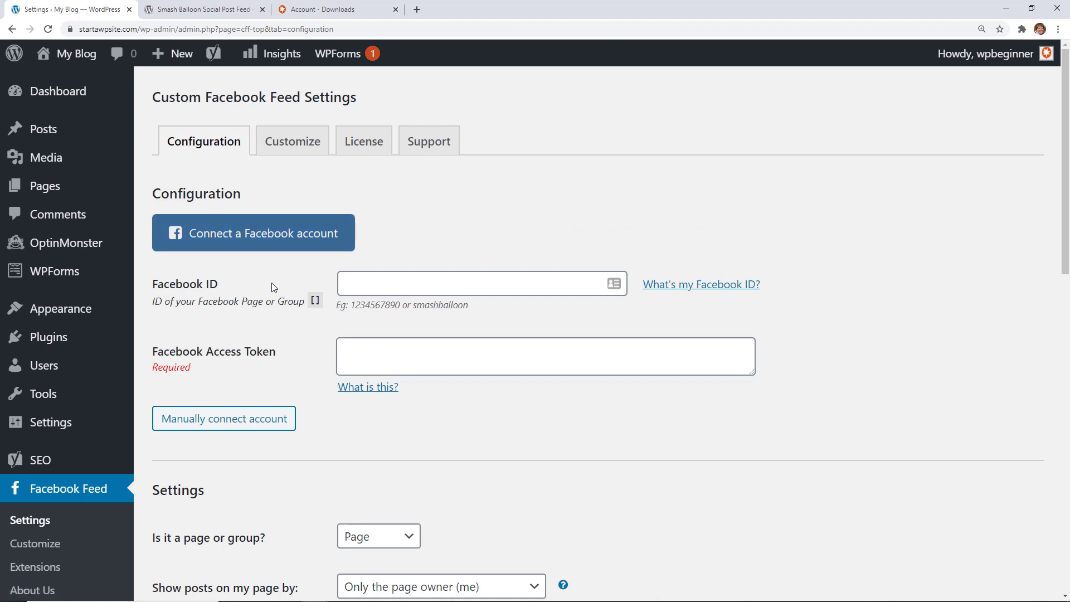
click(247, 240)
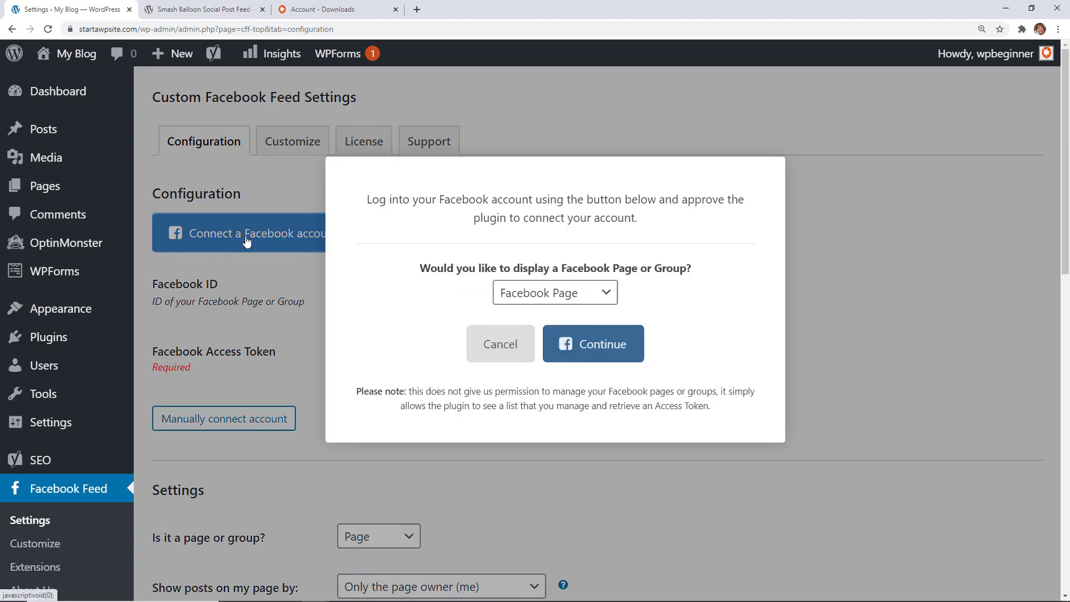
click(533, 298)
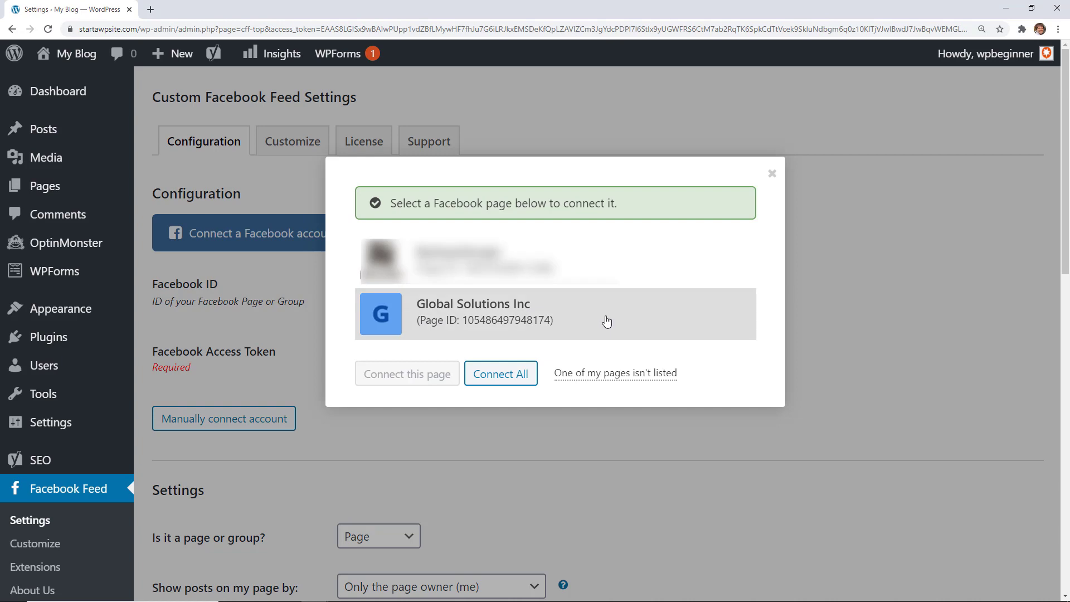
click(564, 326)
click(417, 375)
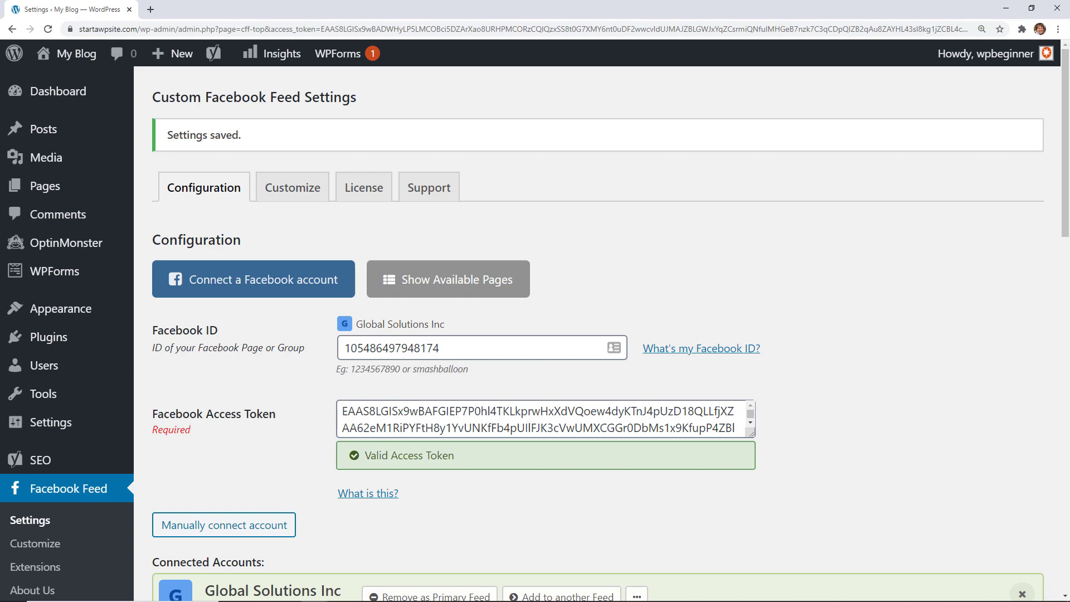
- Save the Custom Facebook Feed settings
scroll(467, 509, down, 3)
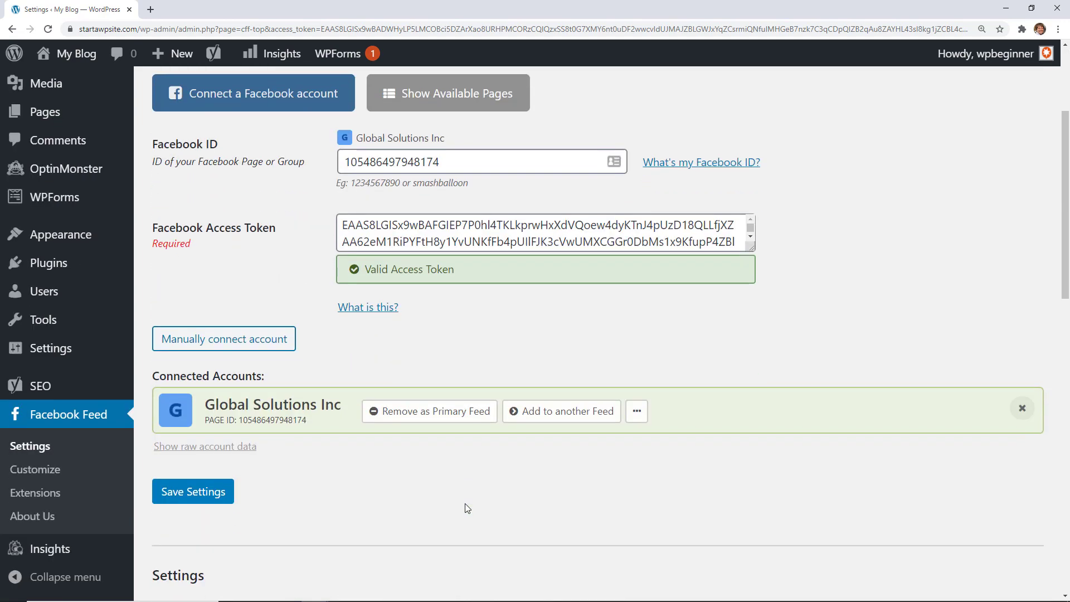
scroll(335, 480, down, 1)
click(194, 456)
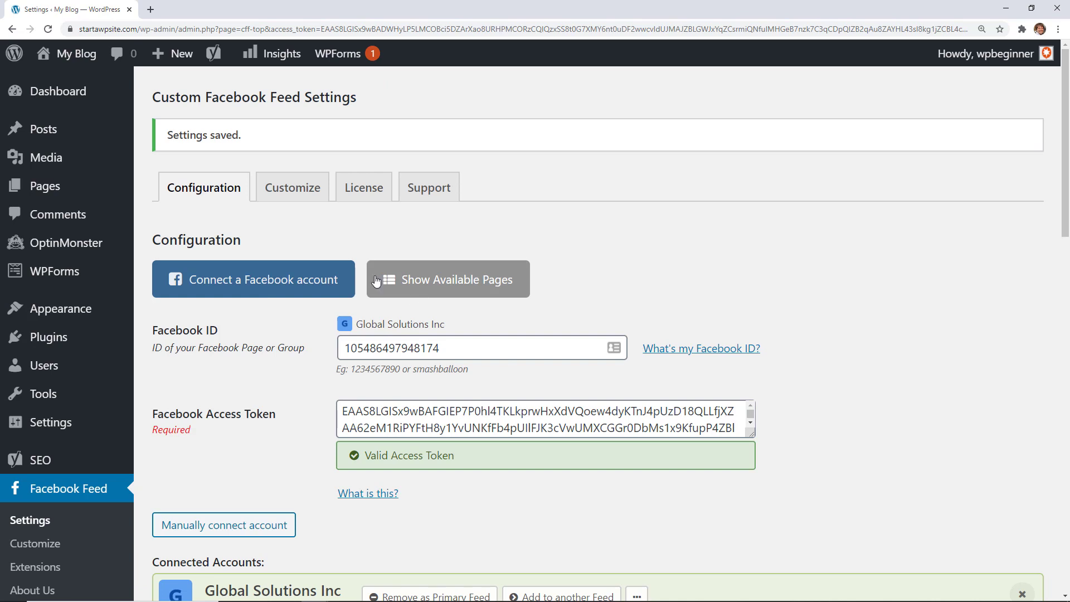
- Create a new page titled 'Facebook Timeline'
mouse_move(55, 191)
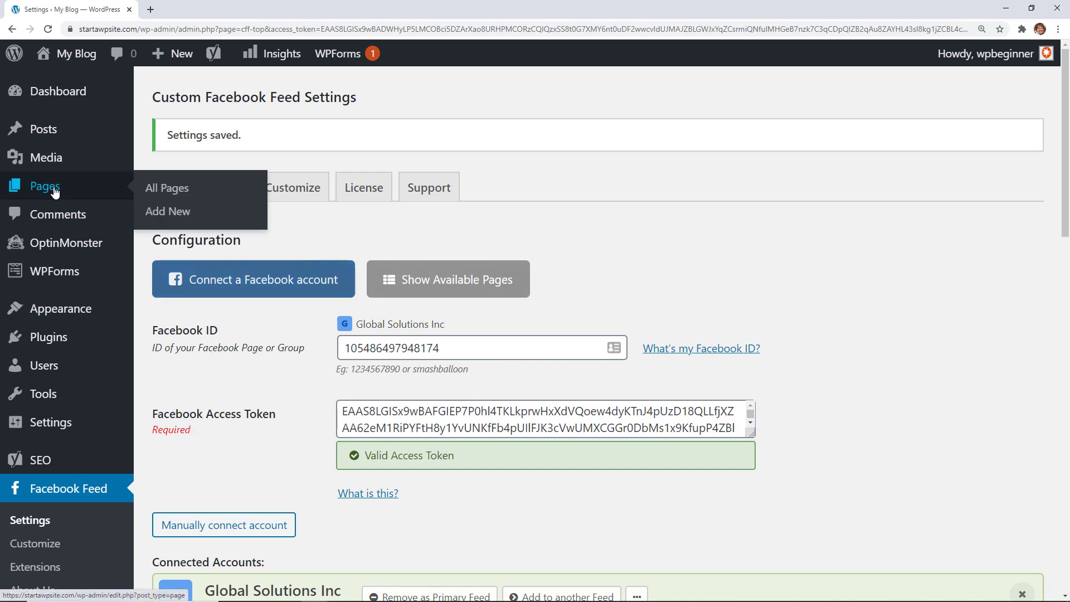
click(155, 214)
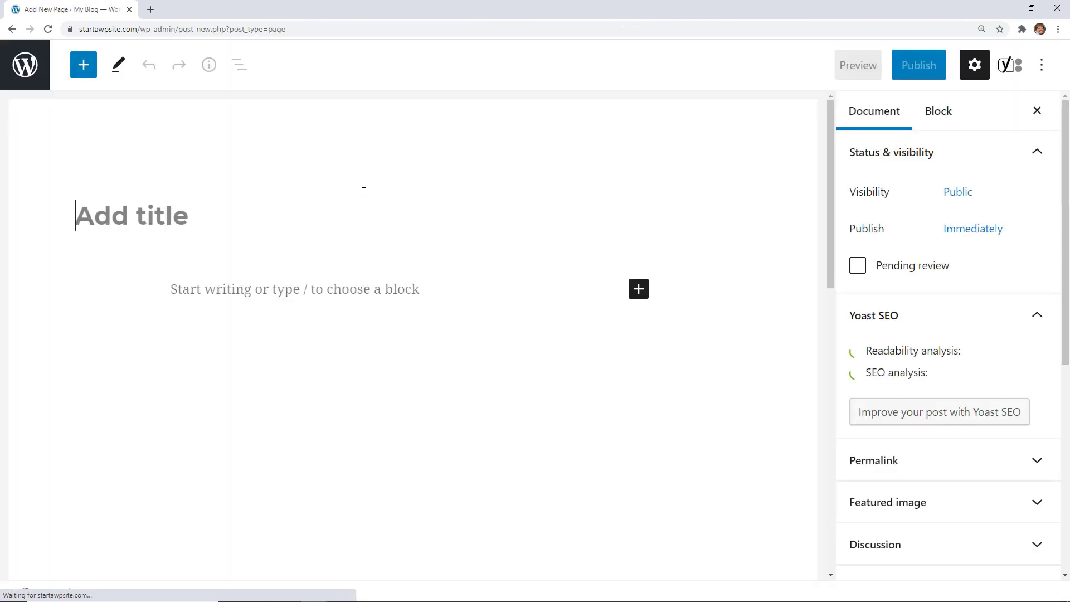
text(Facebook Timeline)
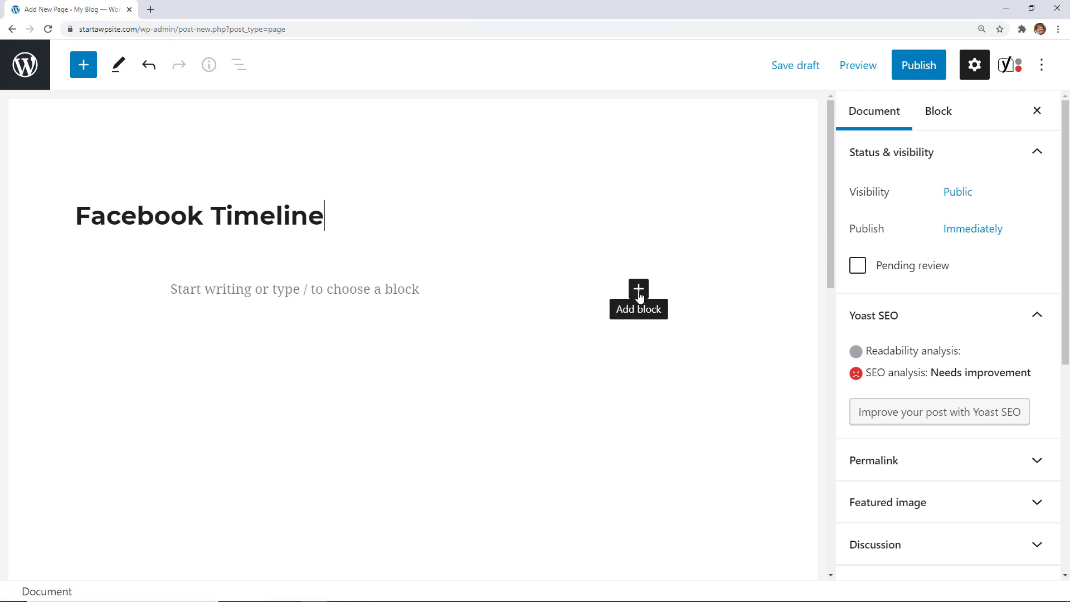
- Insert the Custom Facebook Feed block under the title and check its feed preview
click(84, 70)
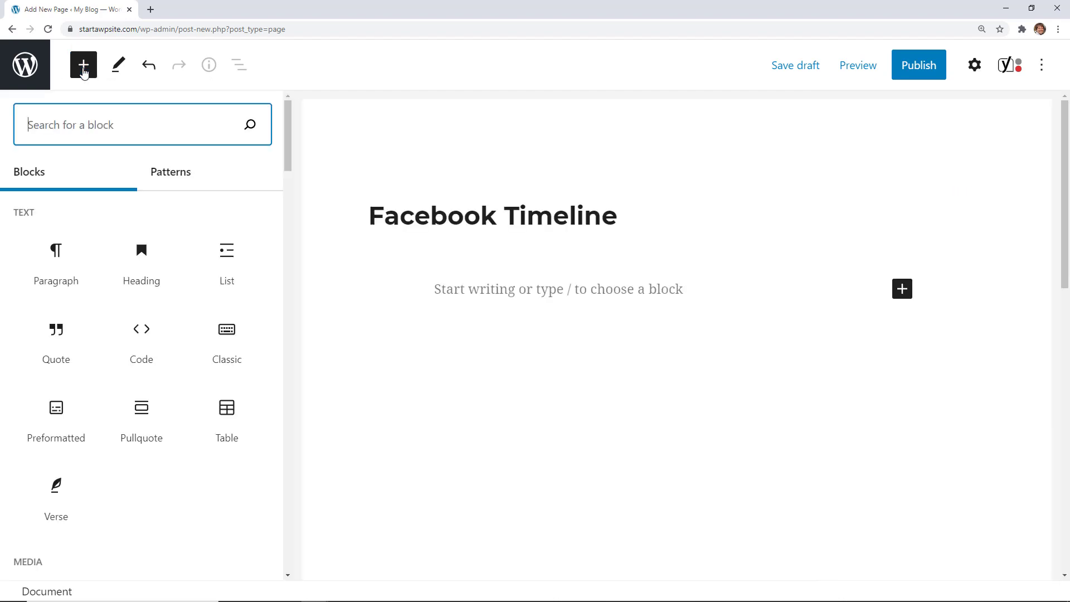
text(custom)
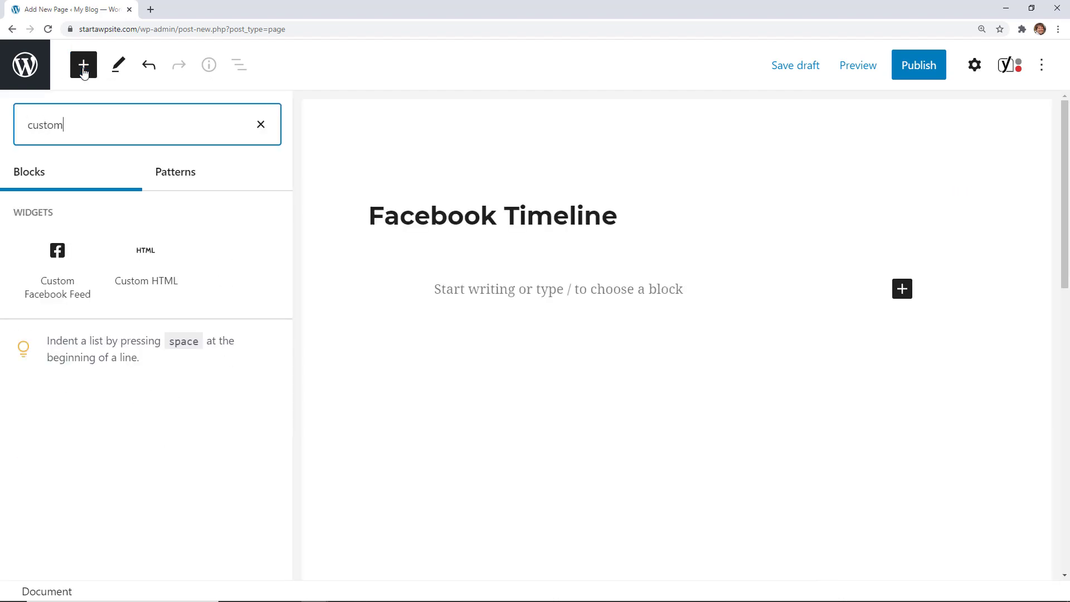
click(54, 284)
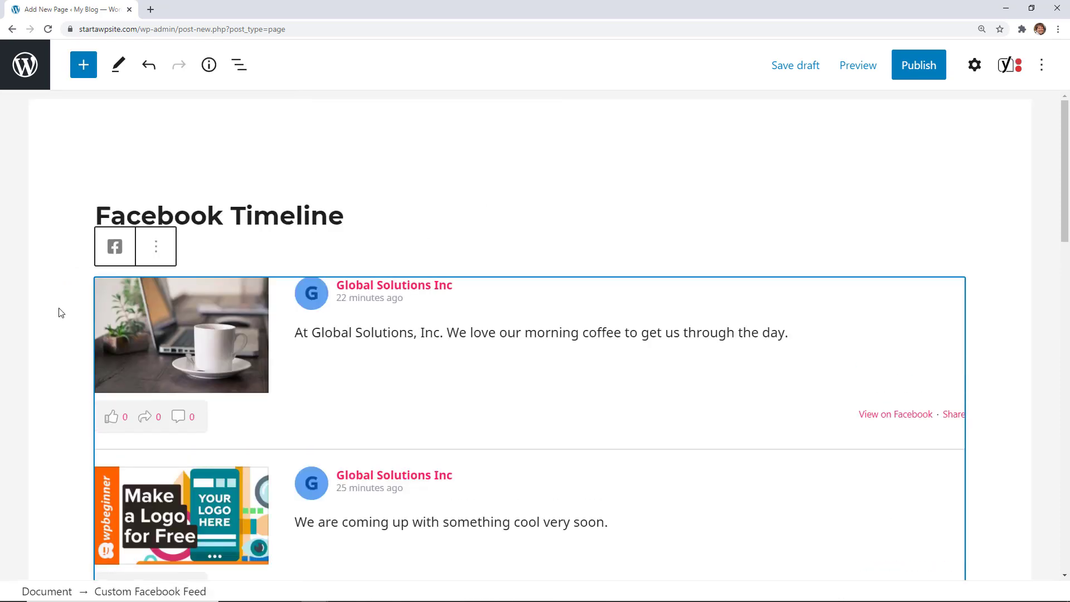
scroll(61, 312, down, 1)
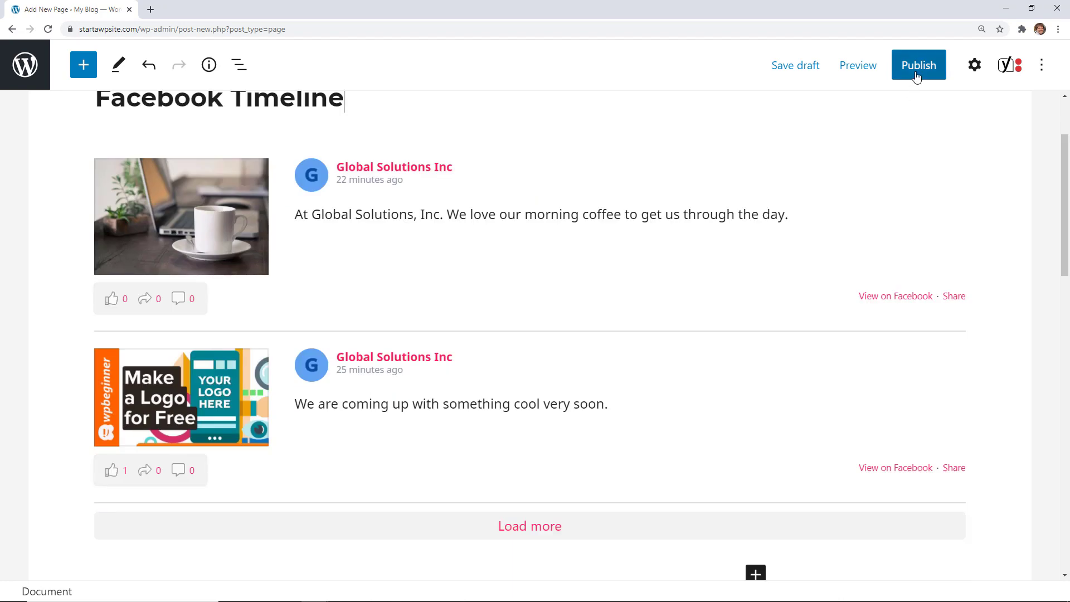
- Publish the Facebook Timeline page, then view and scroll through the live page
click(917, 74)
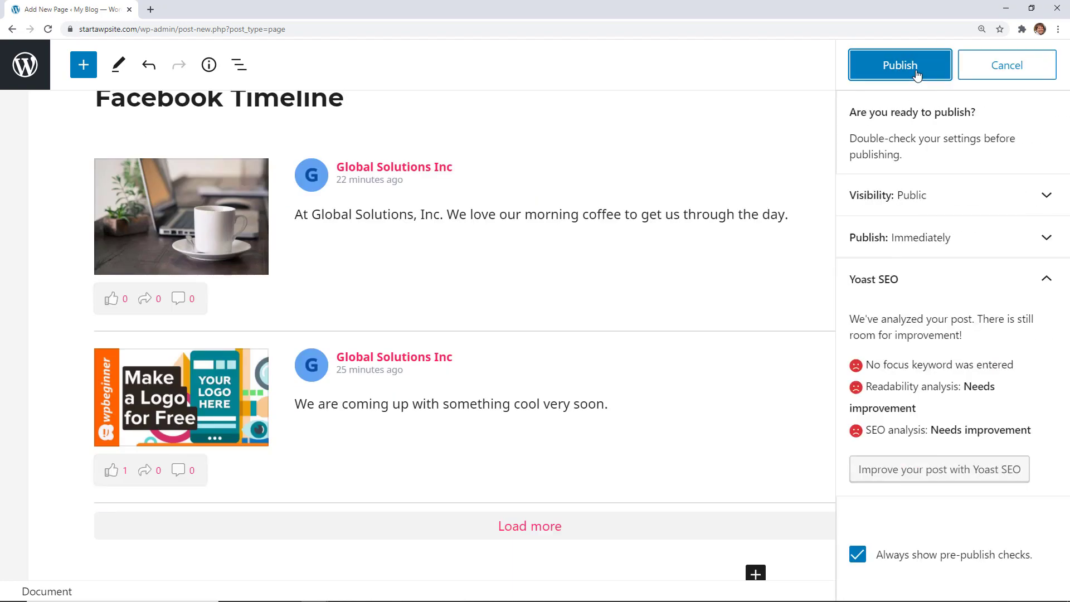
click(901, 65)
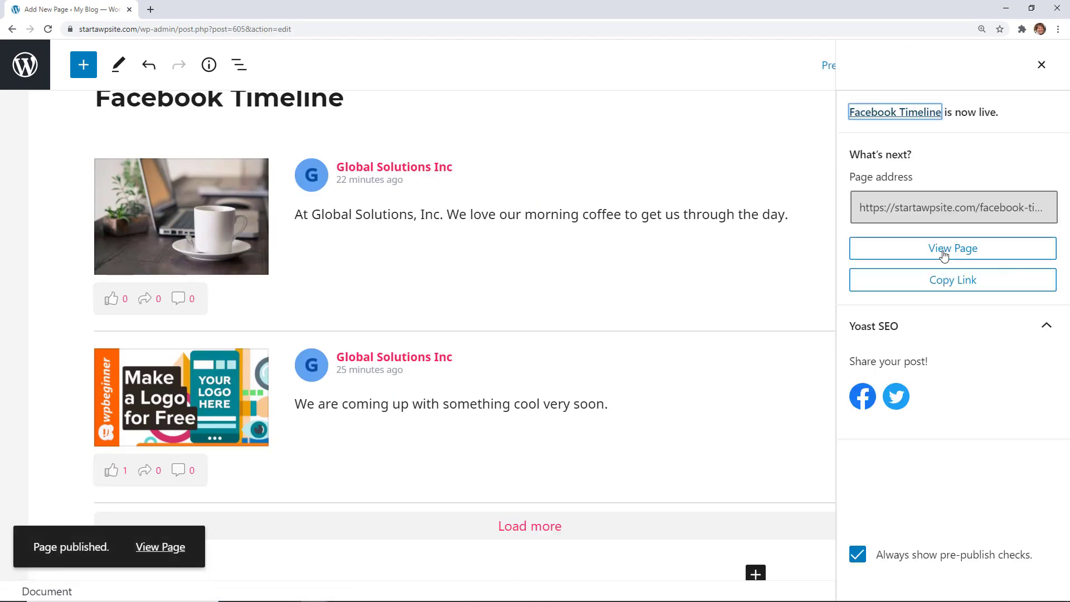
click(942, 253)
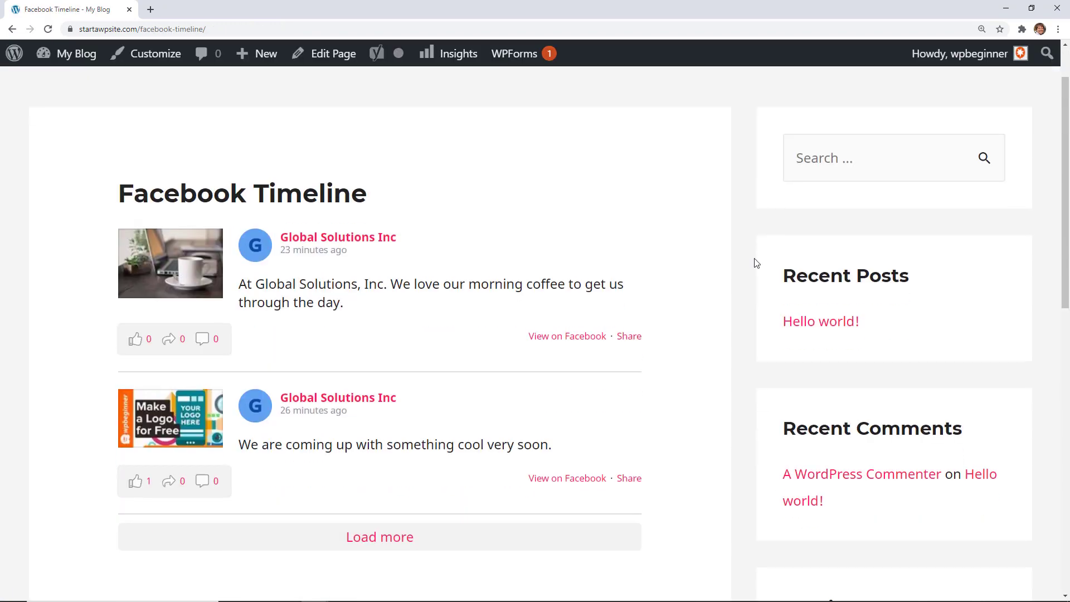
scroll(756, 263, down, 2)
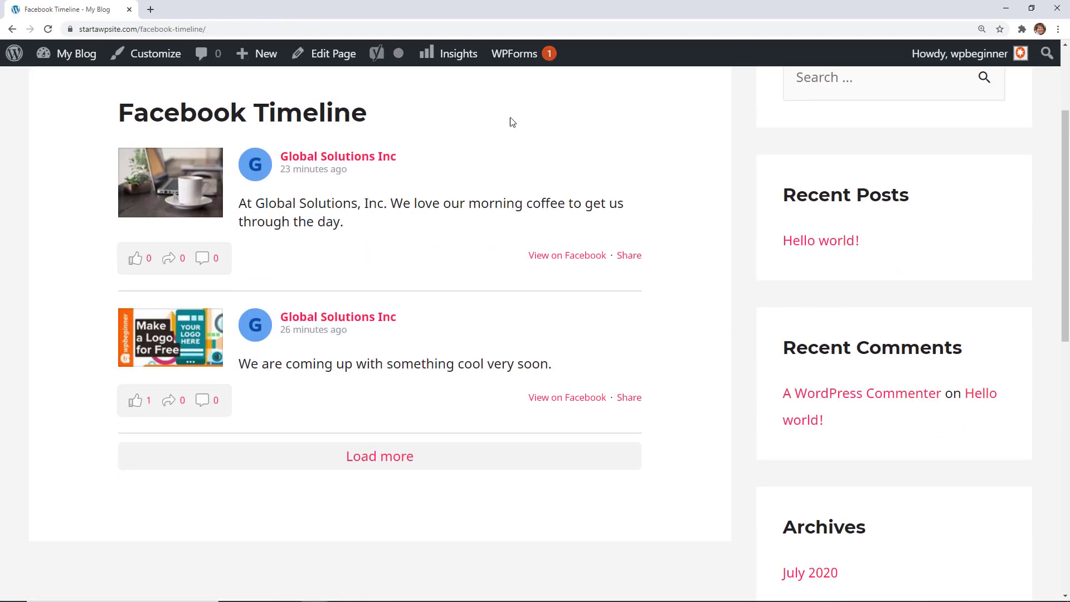
drag(232, 102, 46, 74)
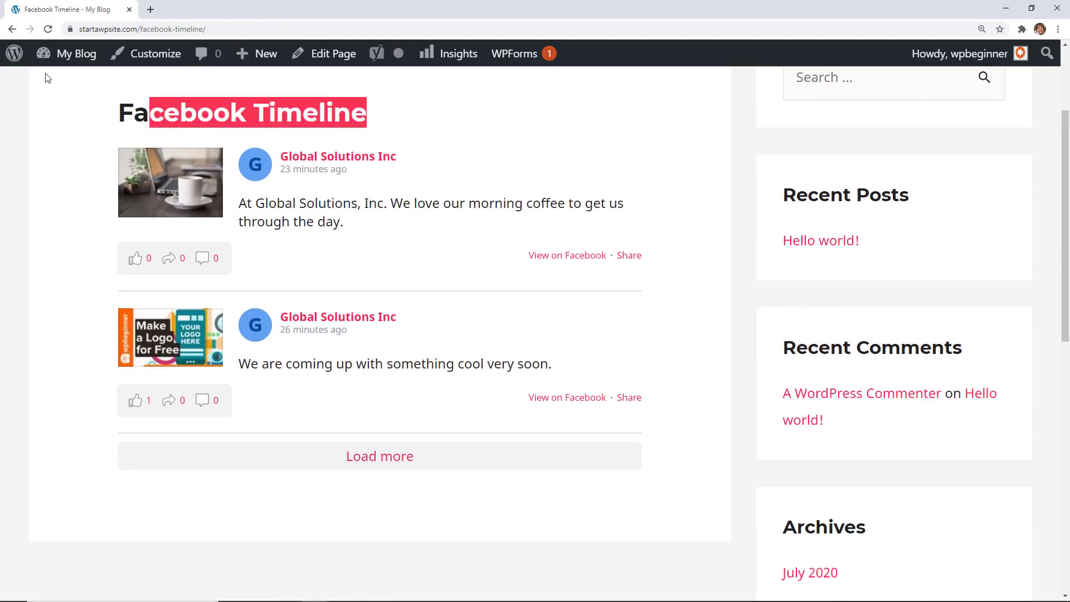
click(63, 143)
- Set 'Show posts on my page by' to 'Page owner + other people' and save, clearing the cache
mouse_move(58, 56)
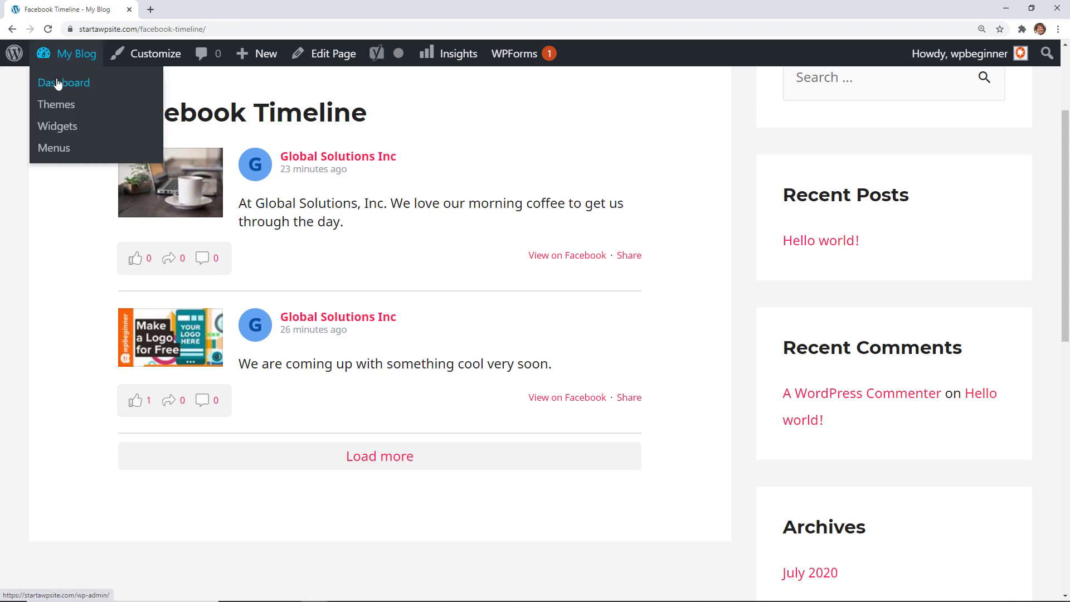
click(58, 82)
scroll(87, 518, down, 3)
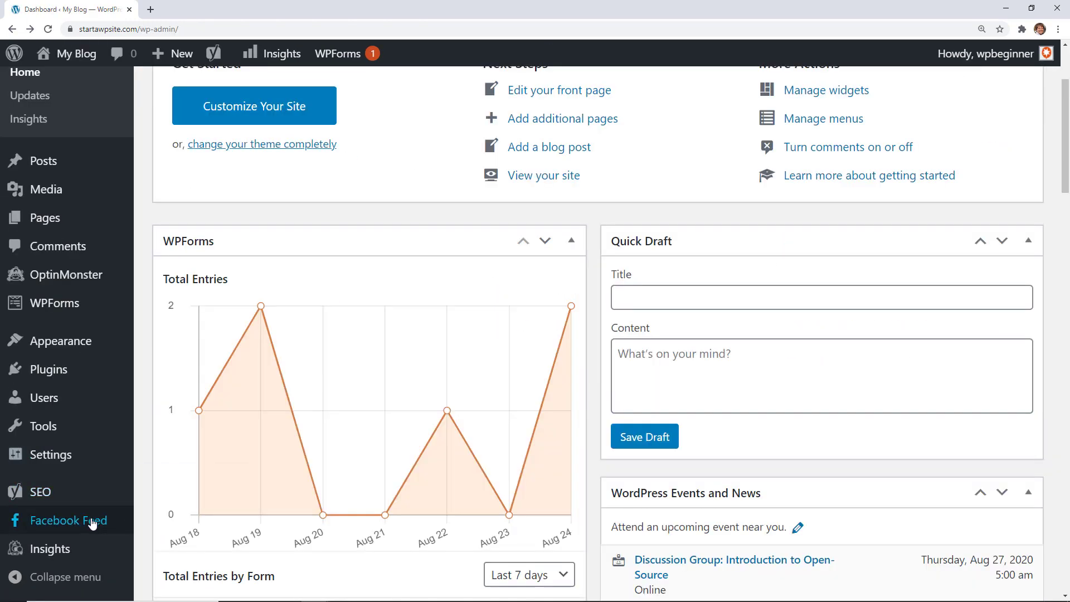
mouse_move(86, 520)
click(165, 485)
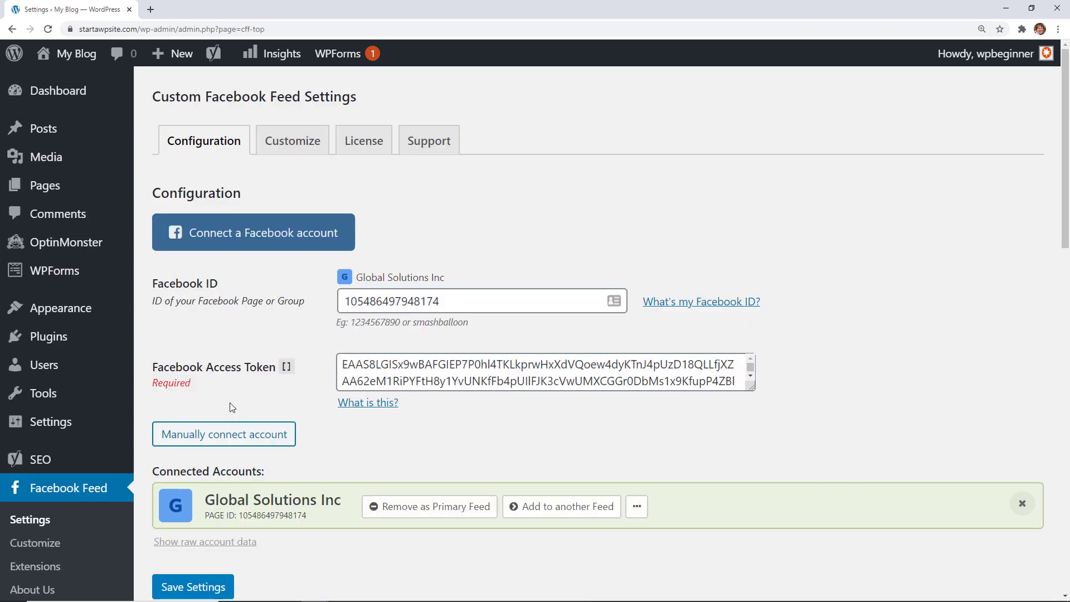
scroll(231, 407, down, 9)
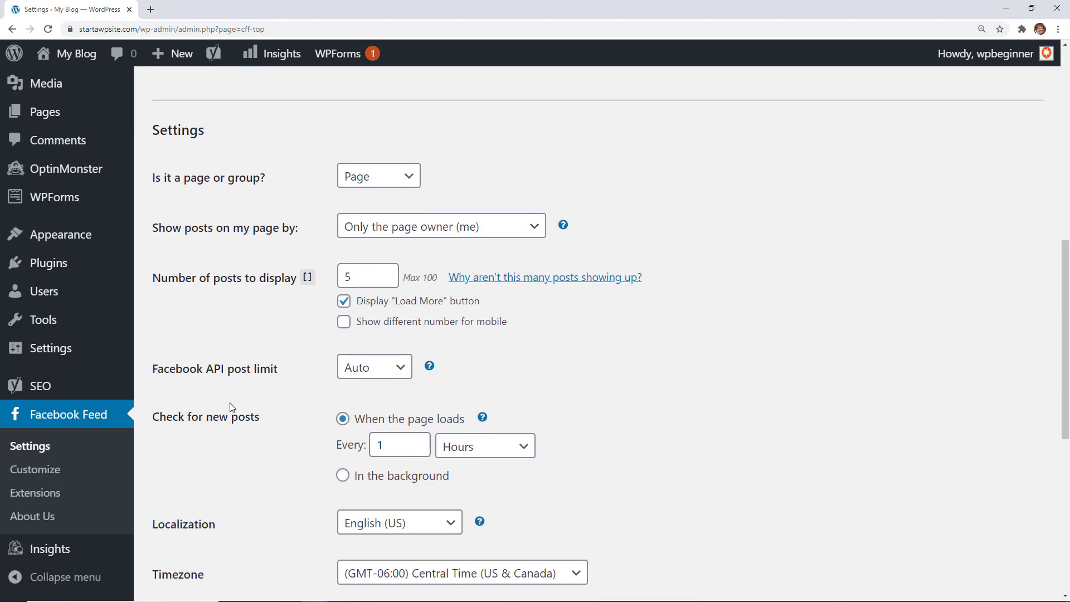
scroll(229, 402, down, 1)
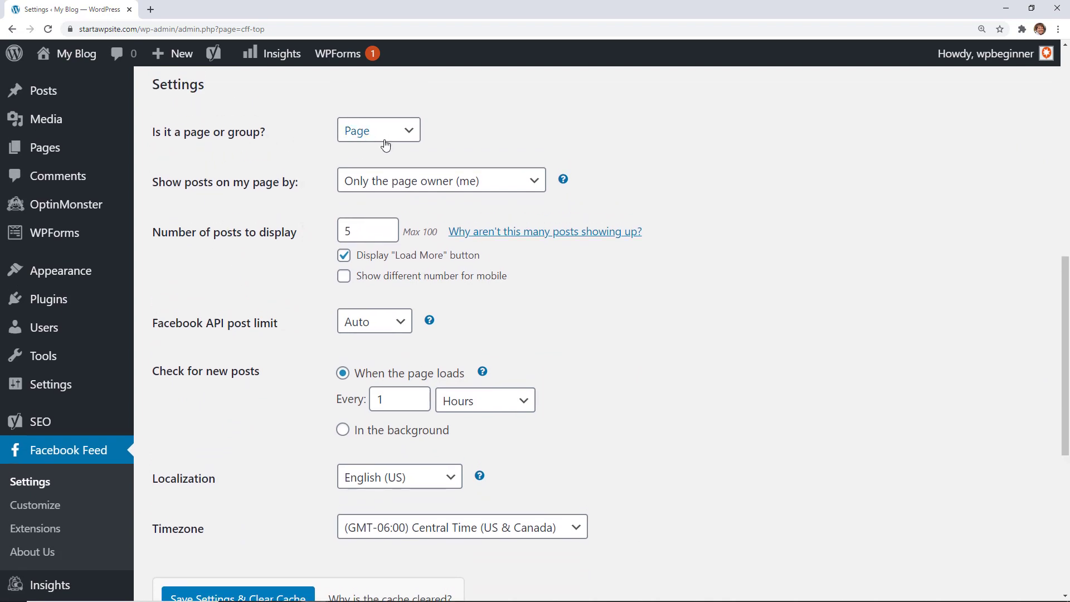
click(416, 186)
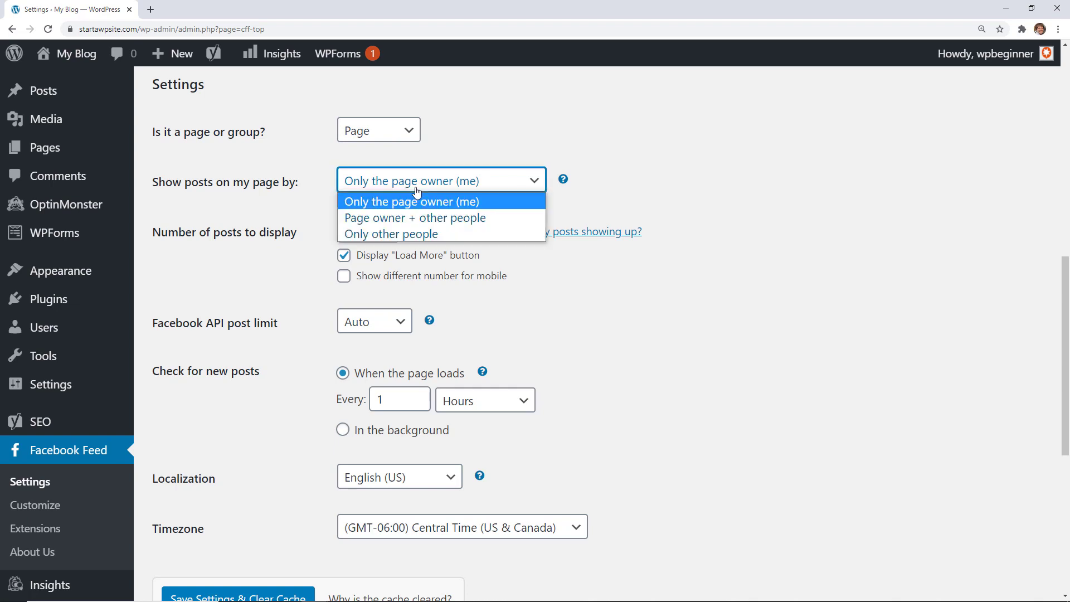
click(411, 219)
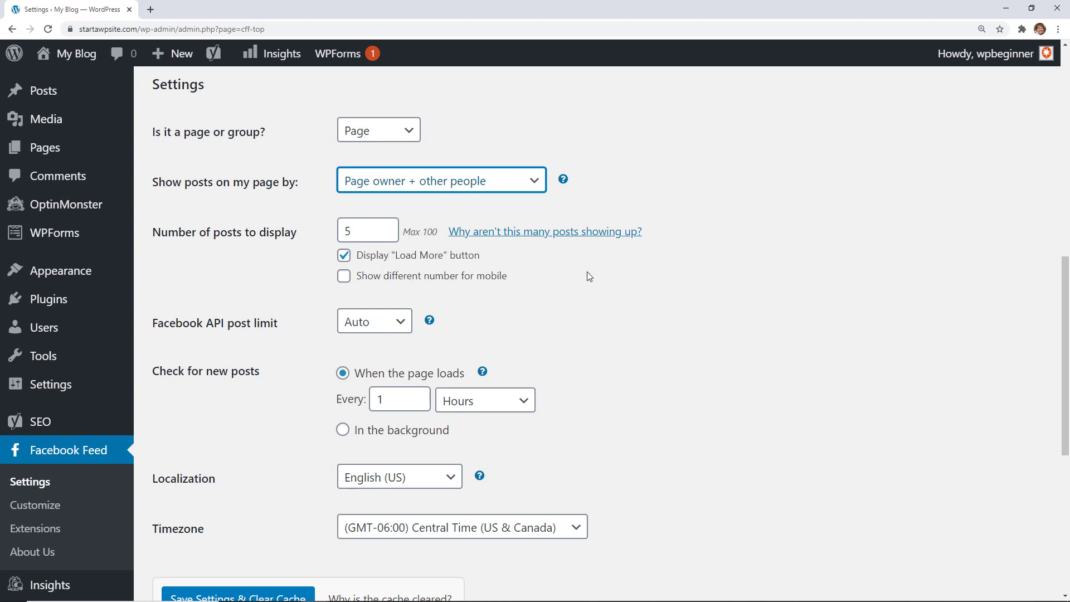
scroll(580, 312, down, 2)
click(257, 477)
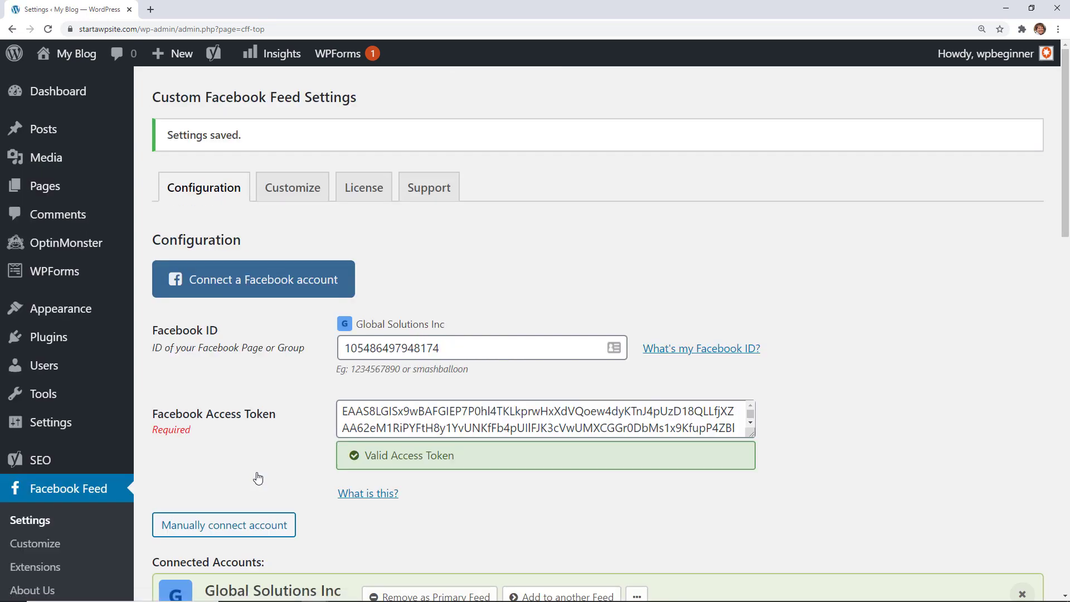
- Change the feed's Post Layout from Thumbnail to Half-width under Customize settings
click(283, 194)
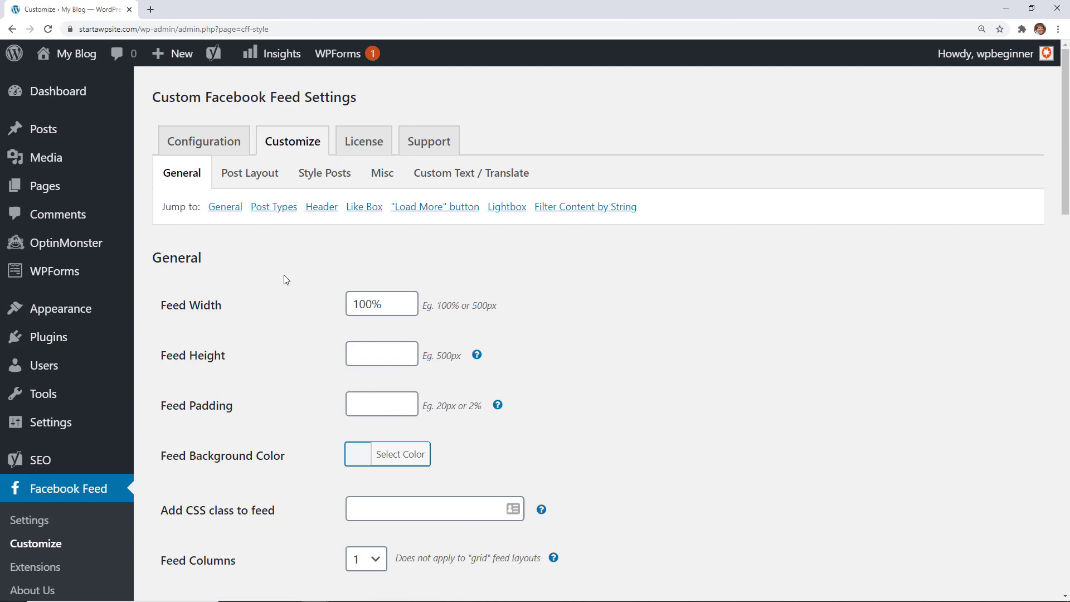
click(238, 178)
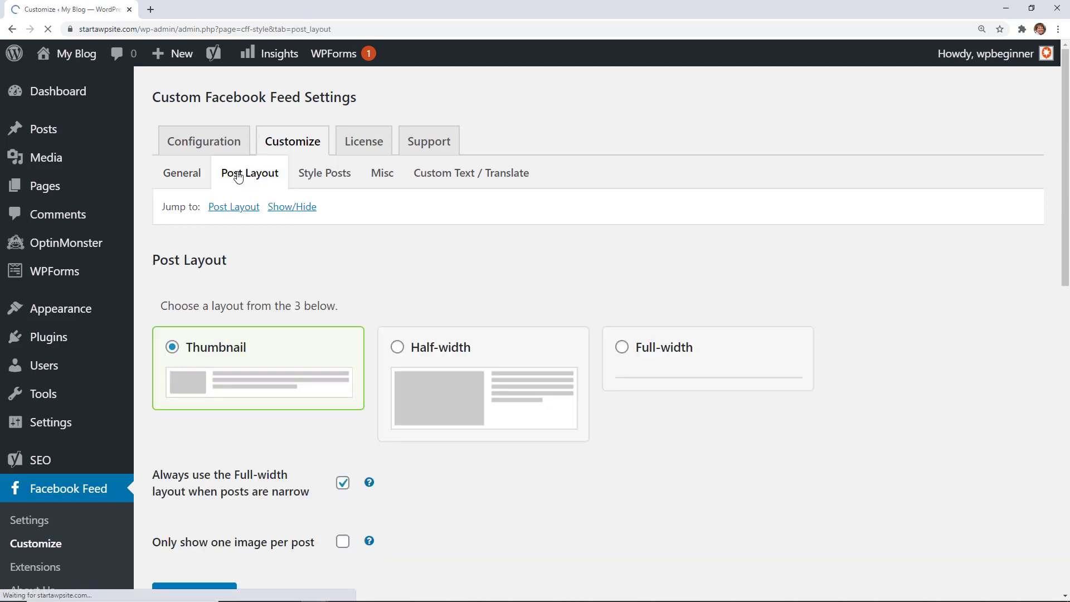
scroll(362, 257, down, 1)
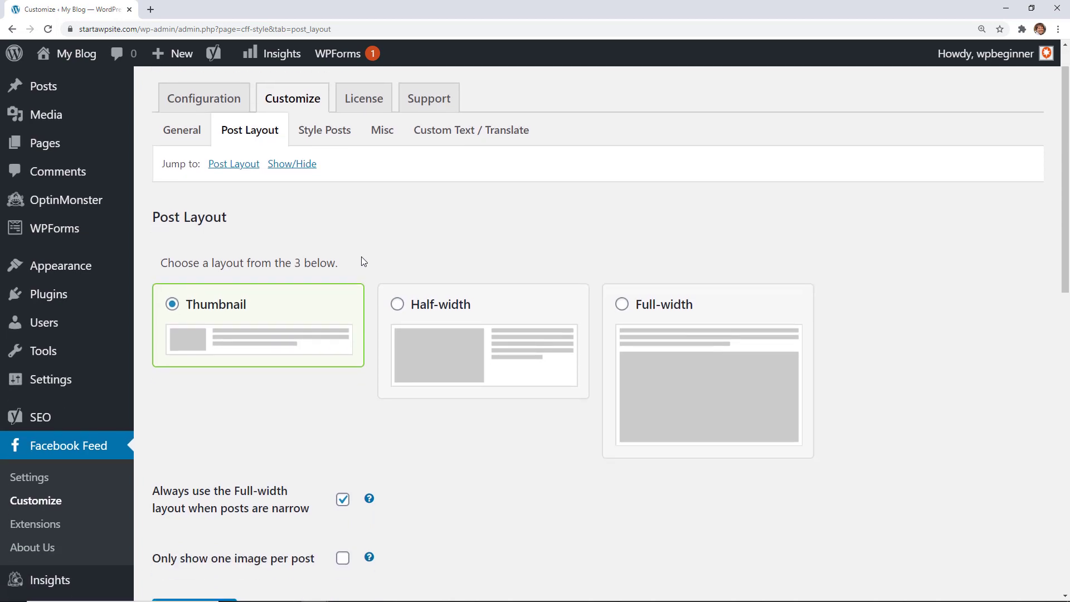
scroll(362, 260, down, 1)
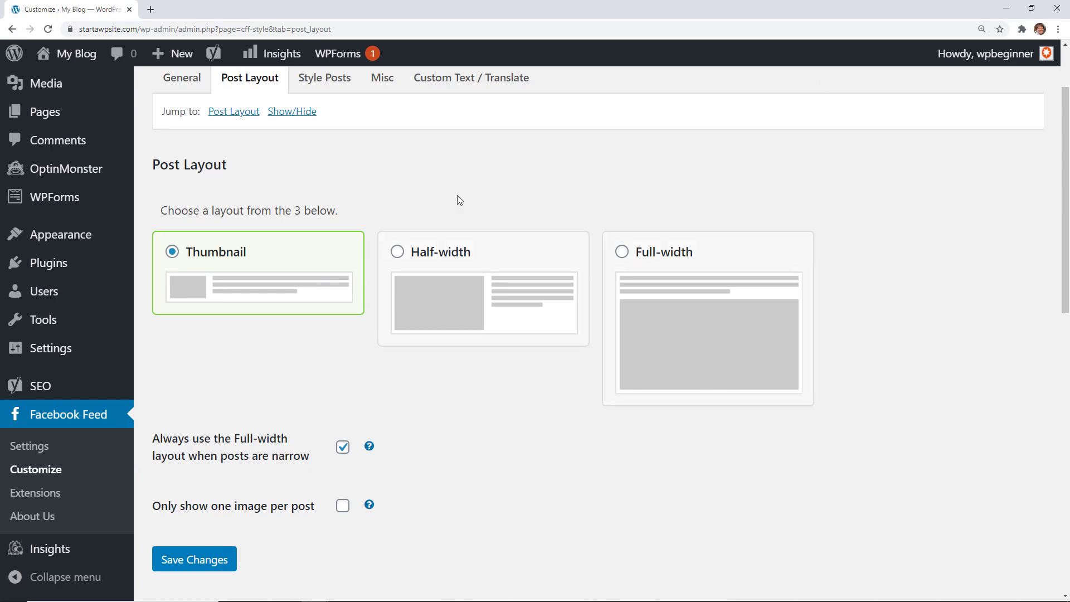
click(398, 254)
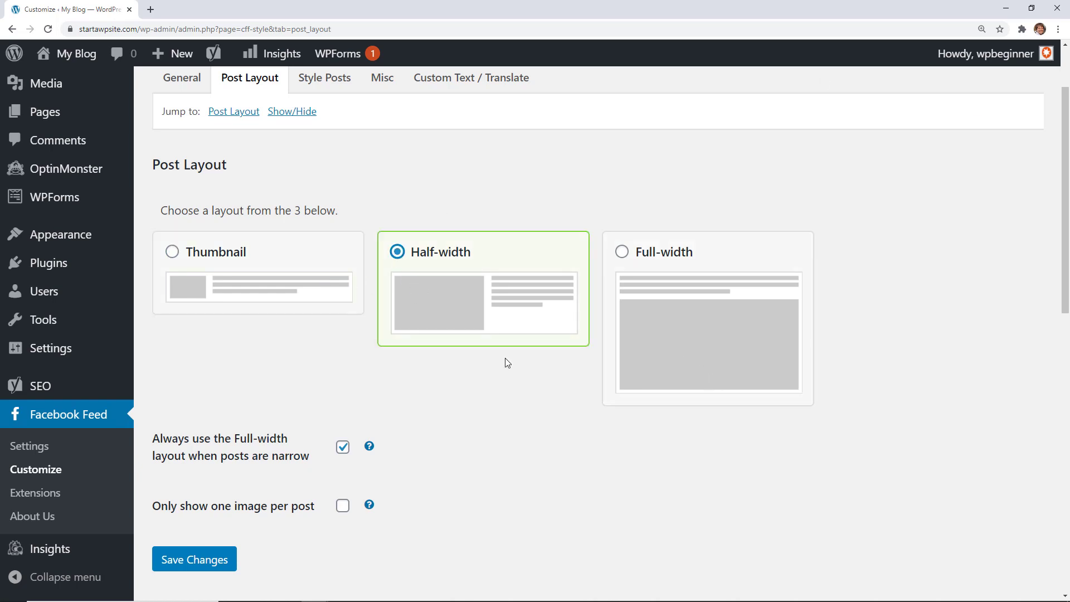
scroll(505, 357, up, 2)
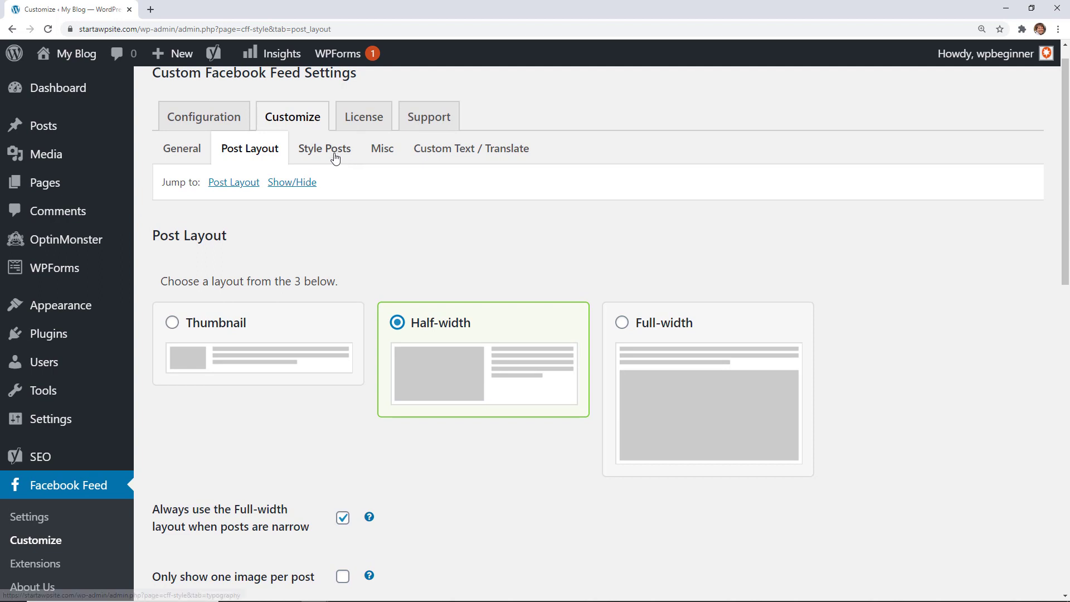
- Choose the Boxed post style, set Rounded Corner Size to 10, enable Box Shadow, and save
click(329, 155)
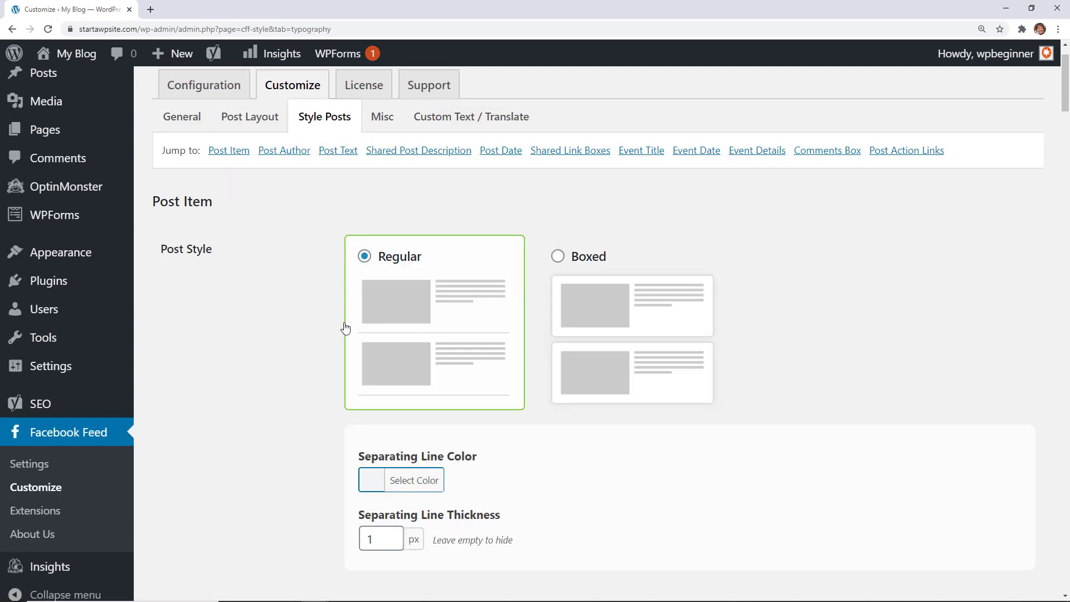
click(557, 258)
scroll(557, 334, down, 2)
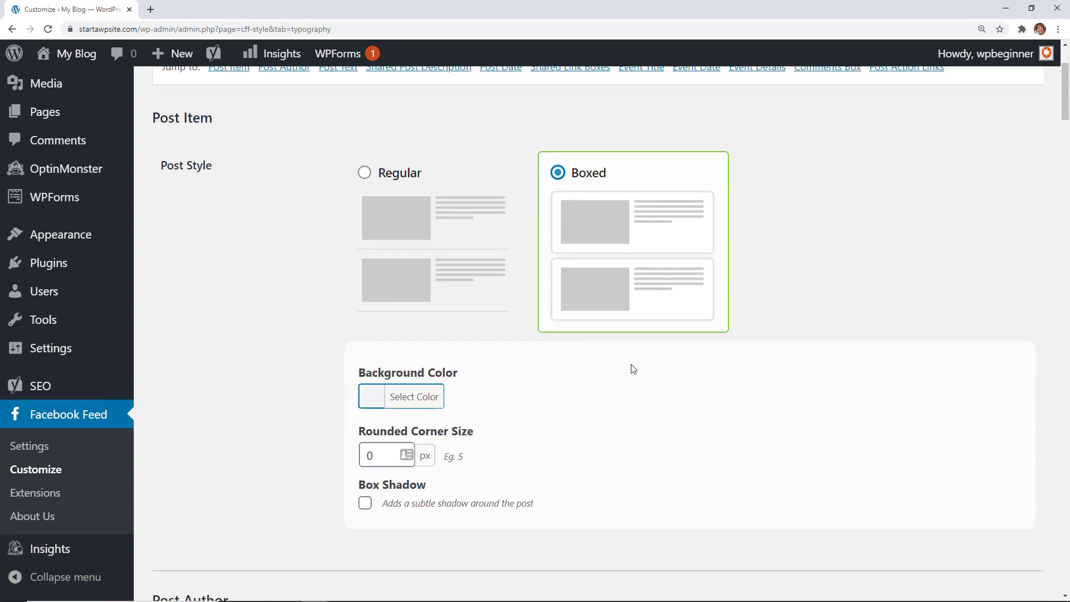
click(370, 456)
text(10)
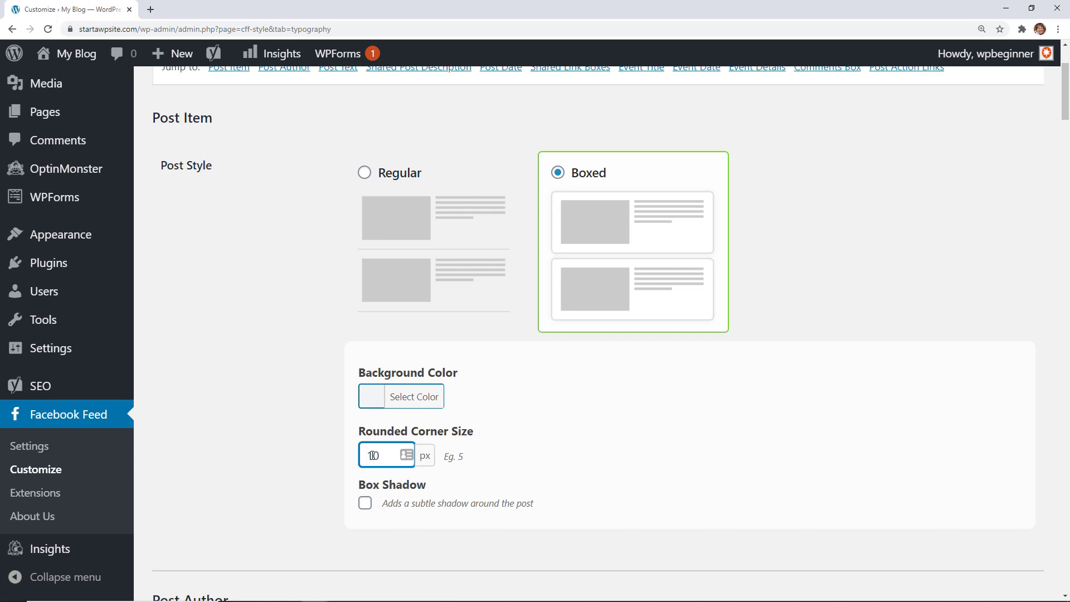
click(366, 504)
scroll(295, 397, down, 7)
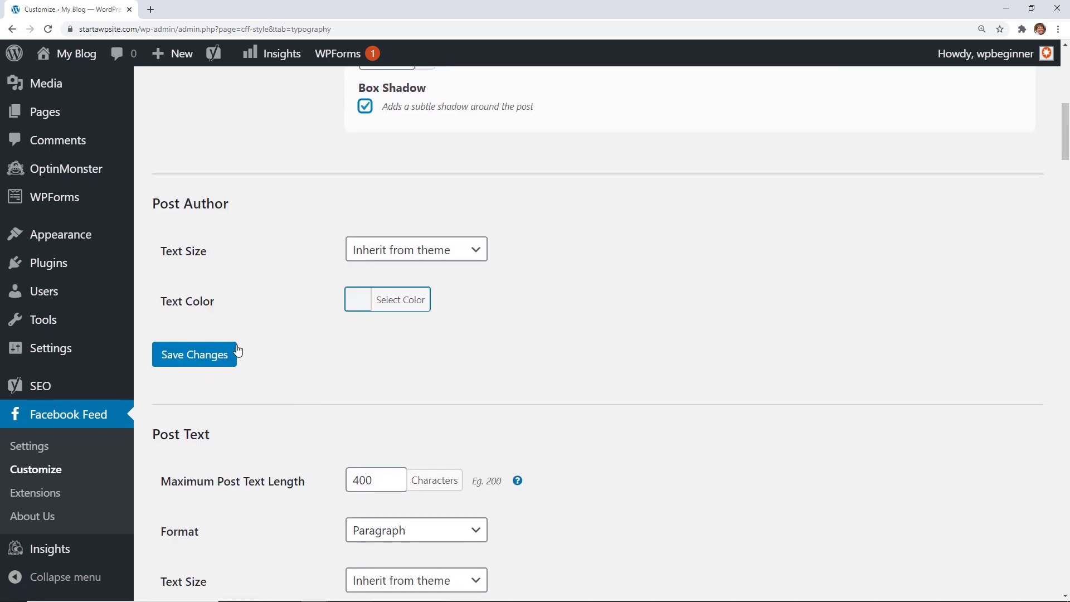
click(207, 355)
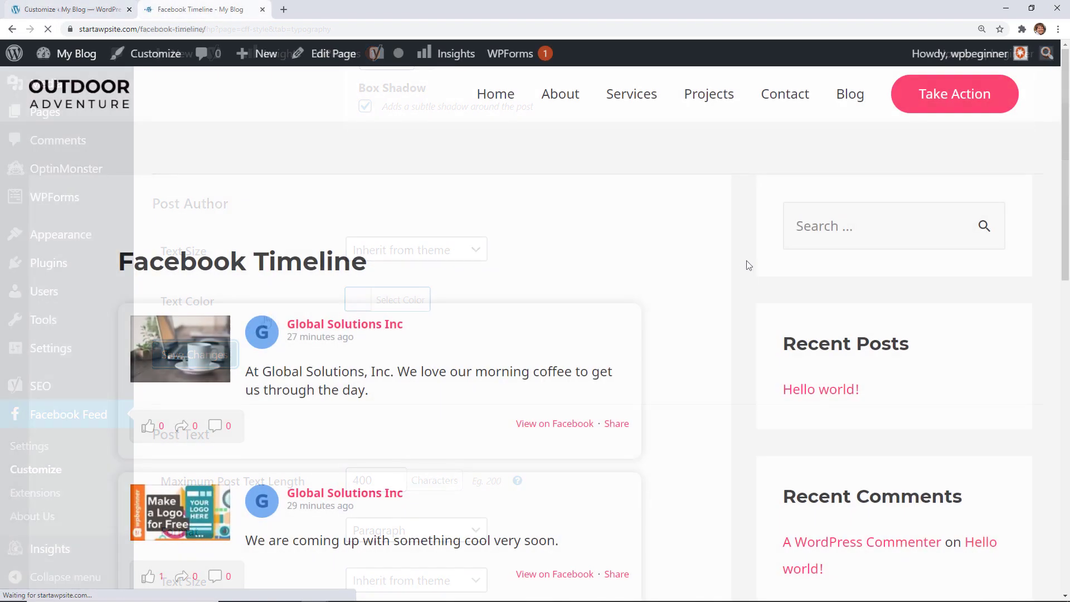
- Scroll the live Facebook Timeline page to review the boxed, shadowed feed posts
scroll(745, 277, down, 2)
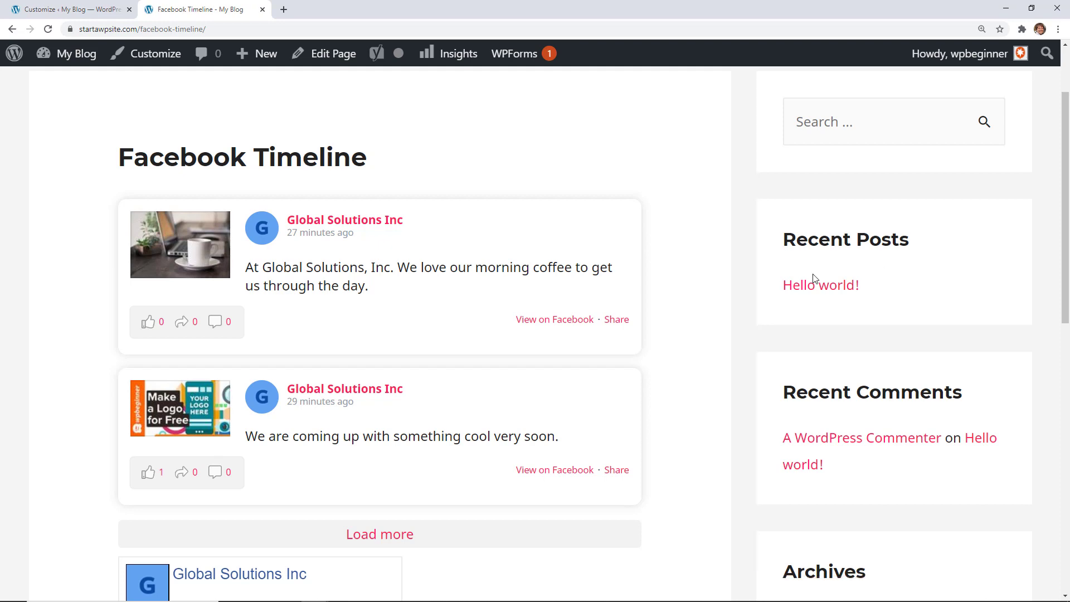
- Go from My Blog > Dashboard to the Appearance > Widgets page
mouse_move(48, 52)
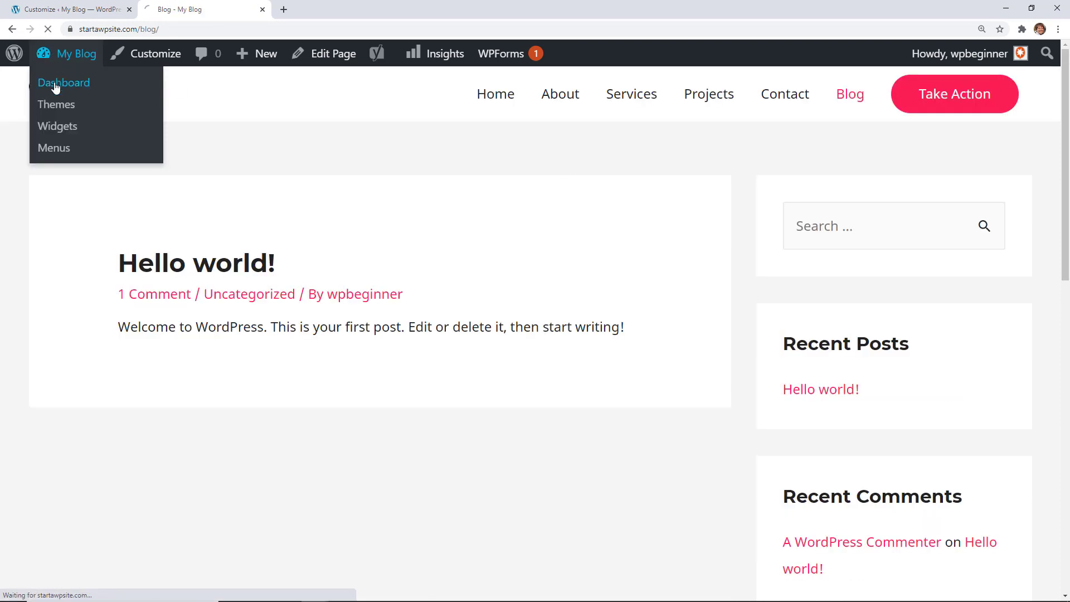
click(53, 85)
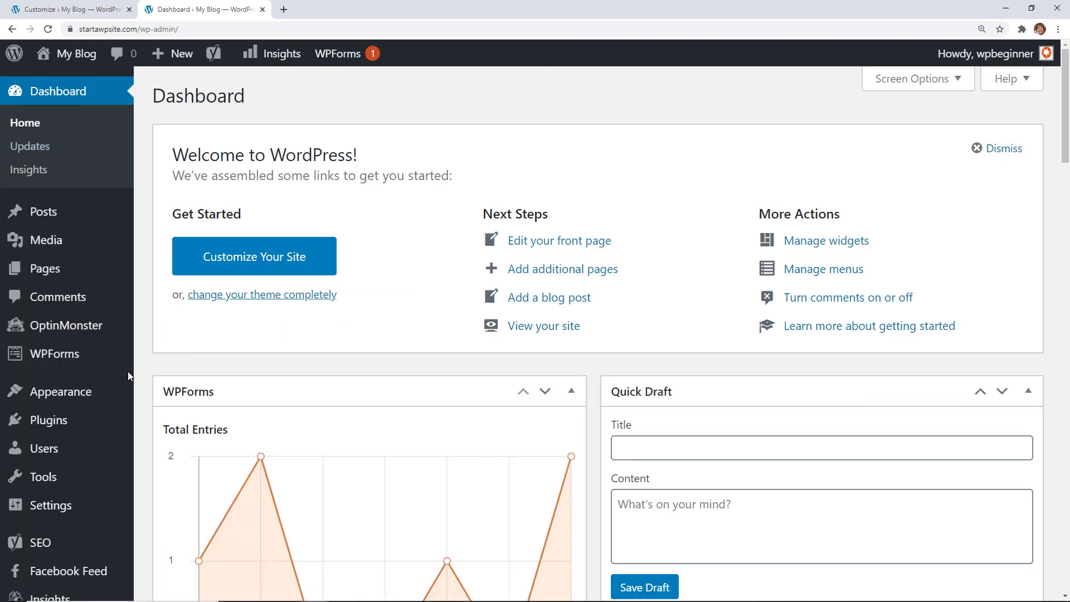
mouse_move(78, 395)
click(166, 439)
scroll(493, 312, down, 8)
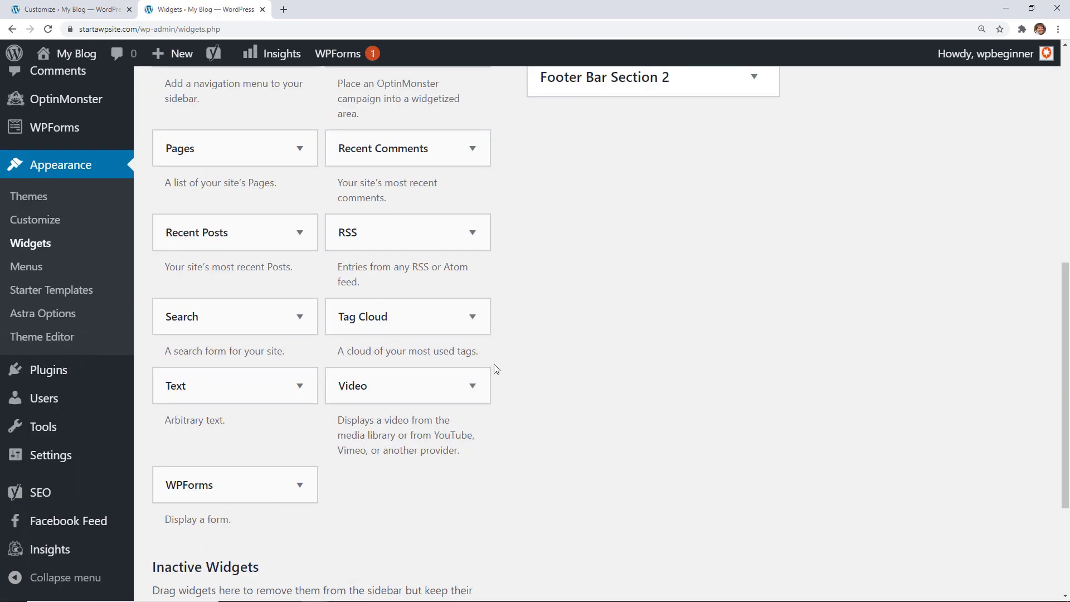
scroll(494, 312, up, 1)
- Put a Text widget titled 'Facebook' with [custom-facebook-feed] into the Main Sidebar
drag(245, 444, 632, 125)
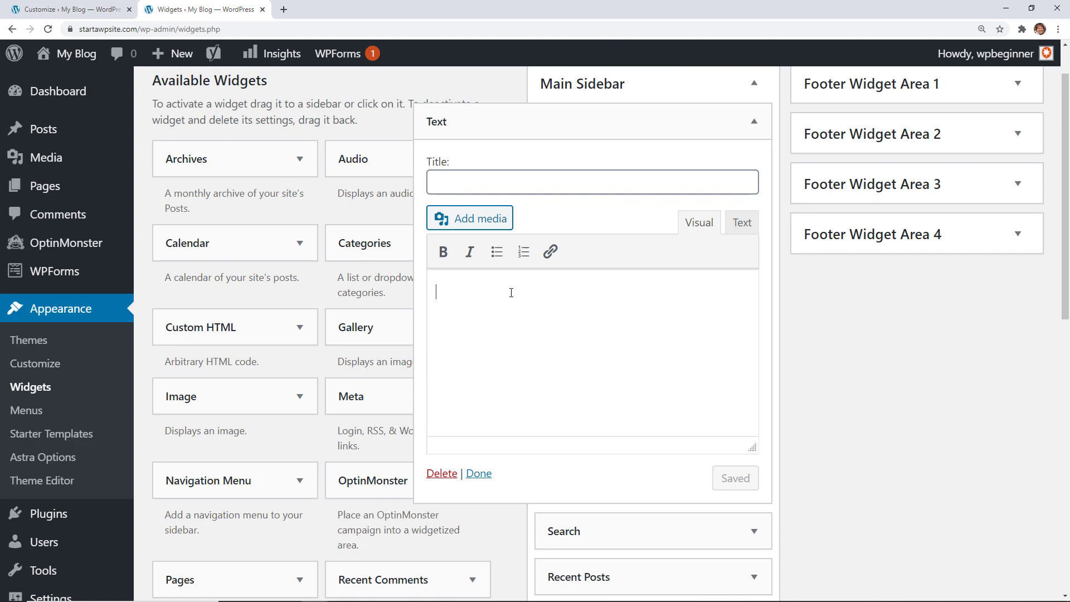
right_click(511, 293)
click(534, 377)
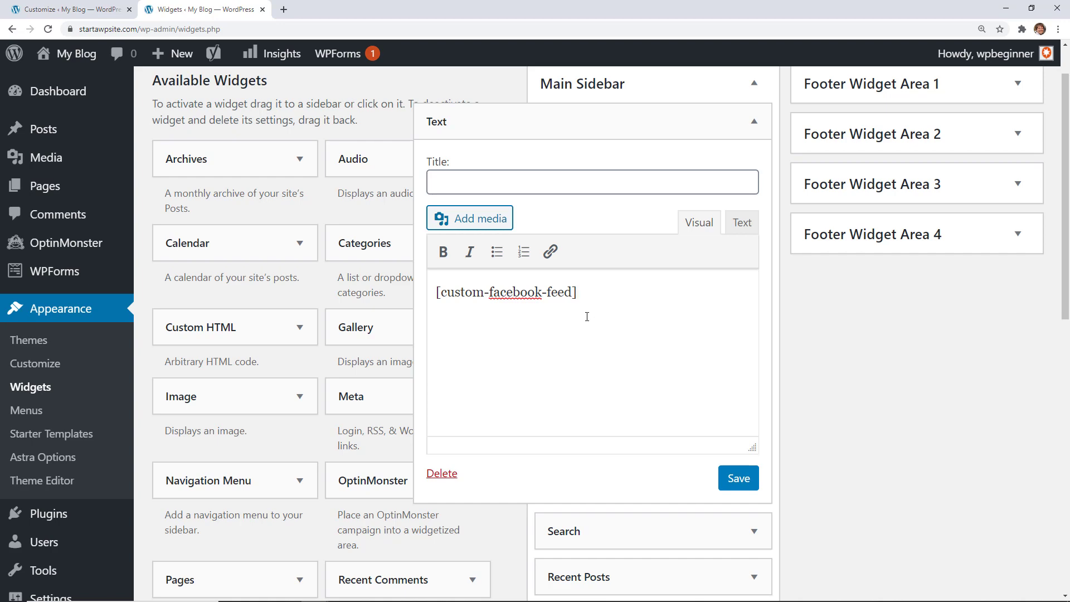
click(530, 183)
text(Facebook)
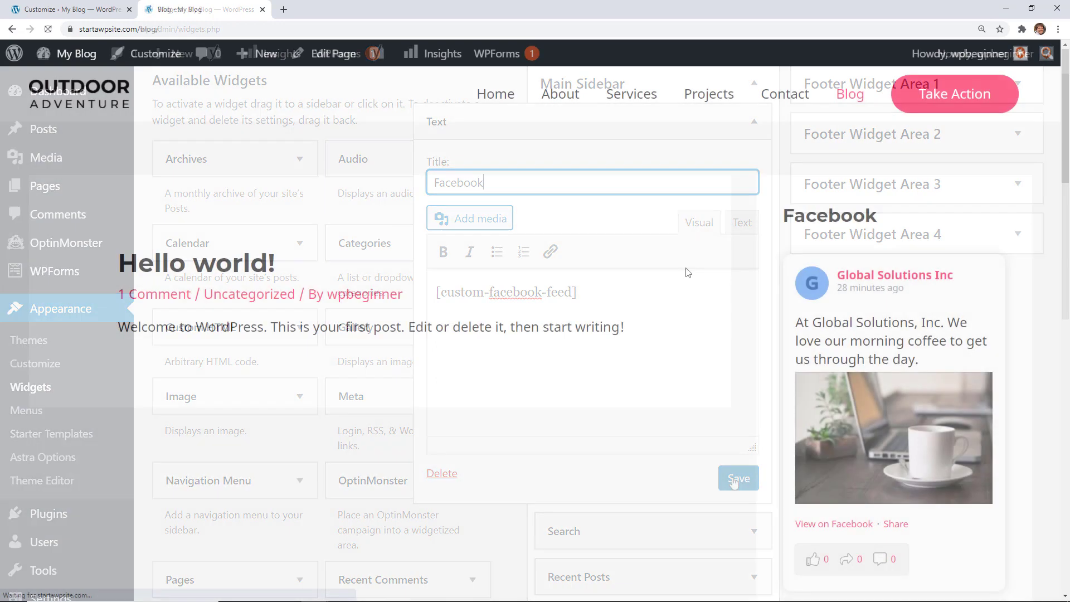